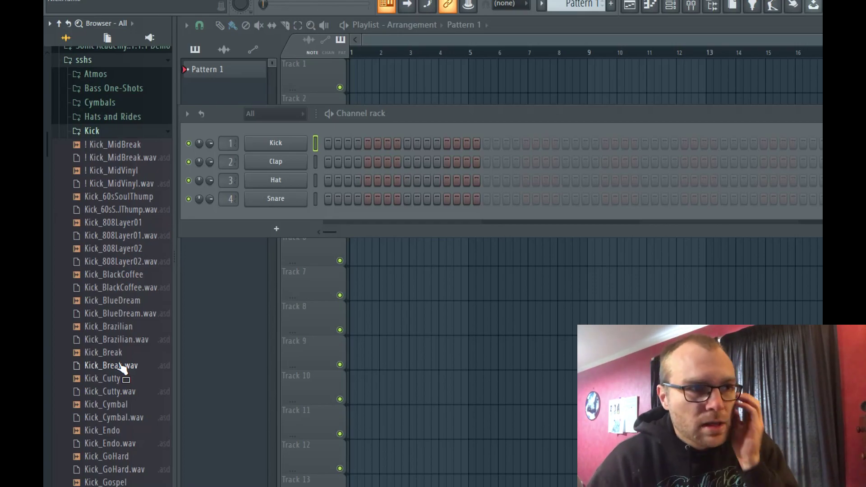
- Audition samples in the Kick folder and load Kick_808Layer02 into the Kick channel
left_click(113, 145)
left_click(115, 170)
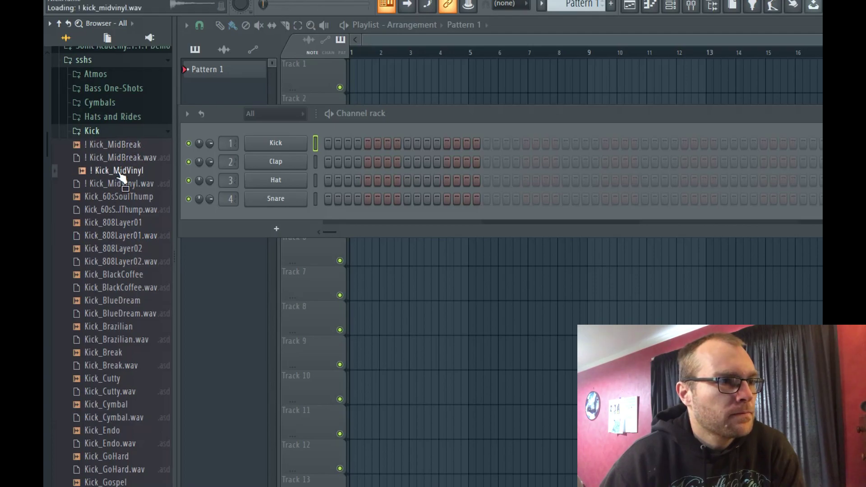
left_click(113, 201)
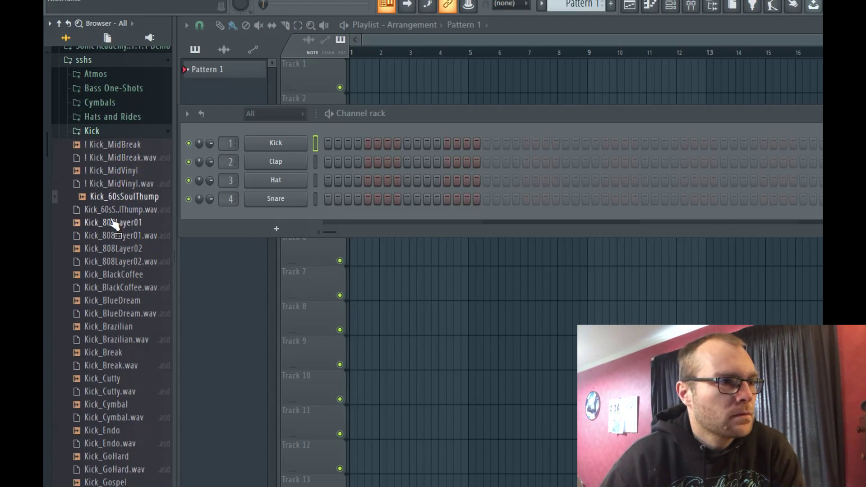
left_click(113, 224)
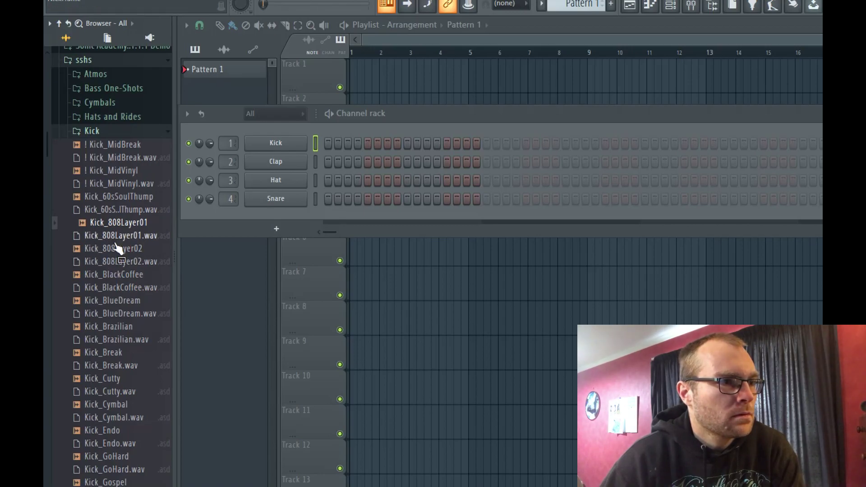
left_click(114, 250)
left_click_drag(112, 259, 289, 144)
- Audition several snare samples and load Snare_HipHop into the Snare channel
scroll(87, 232, "down", 15)
left_click(93, 223)
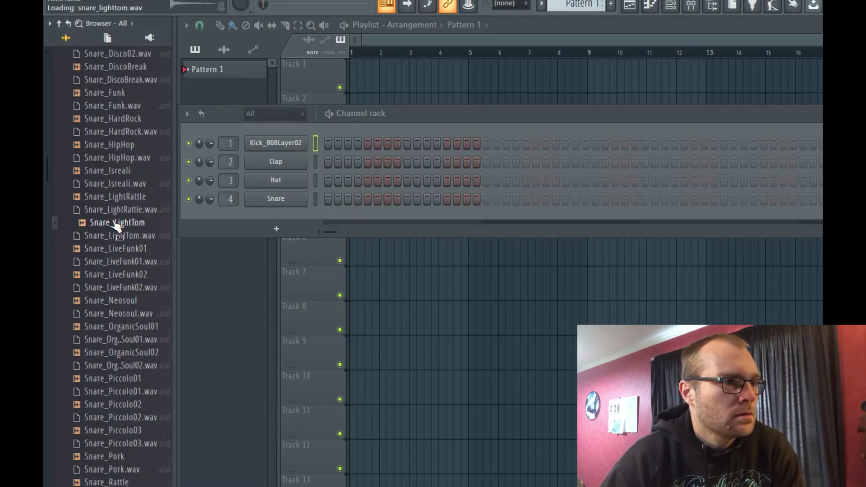
left_click(118, 197)
left_click(118, 172)
left_click(119, 145)
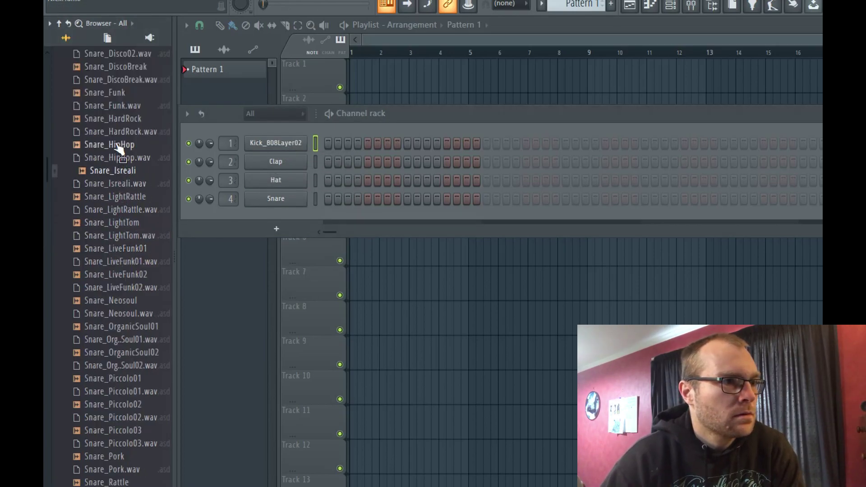
left_click_drag(118, 146, 287, 200)
- Place Snare_HipHop hits every eight steps across the pattern, starting on step 5
left_click(369, 202)
left_click(526, 199)
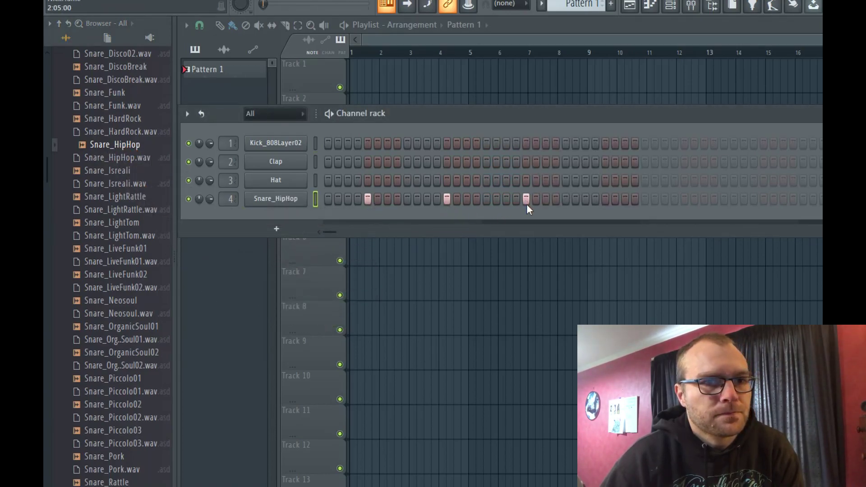
left_click(606, 199)
left_click(684, 199)
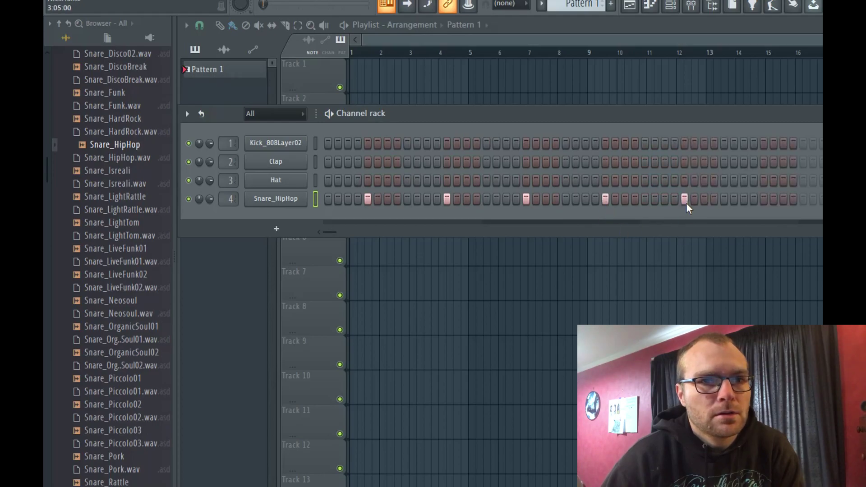
left_click(843, 199)
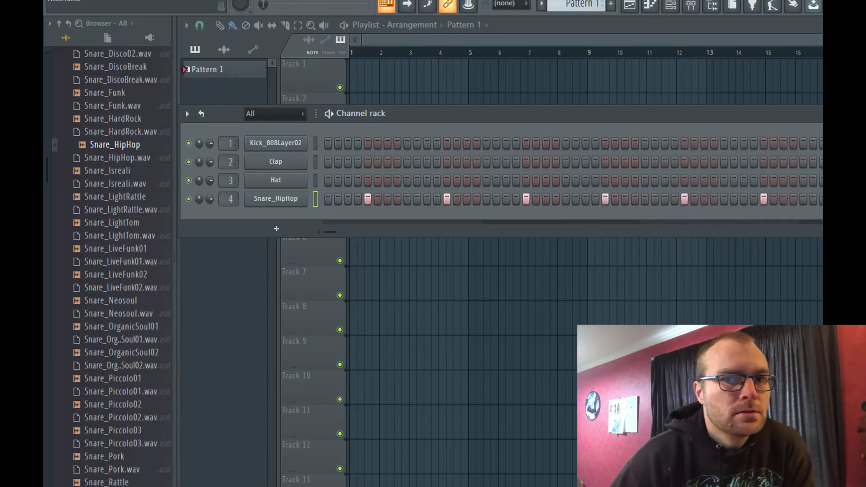
- Place Kick_808Layer02 hits on steps 1, 8, 9 and 11 and play the pattern
scroll(574, 199, "right", 1)
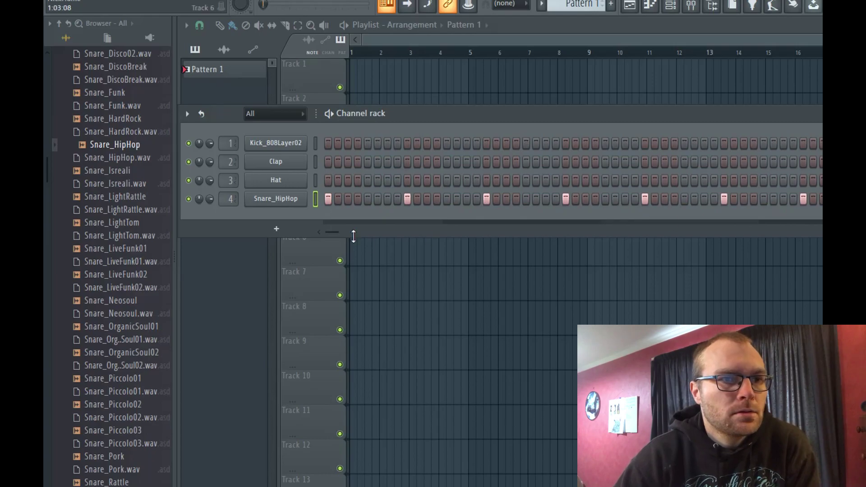
left_click_drag(337, 233, 316, 232)
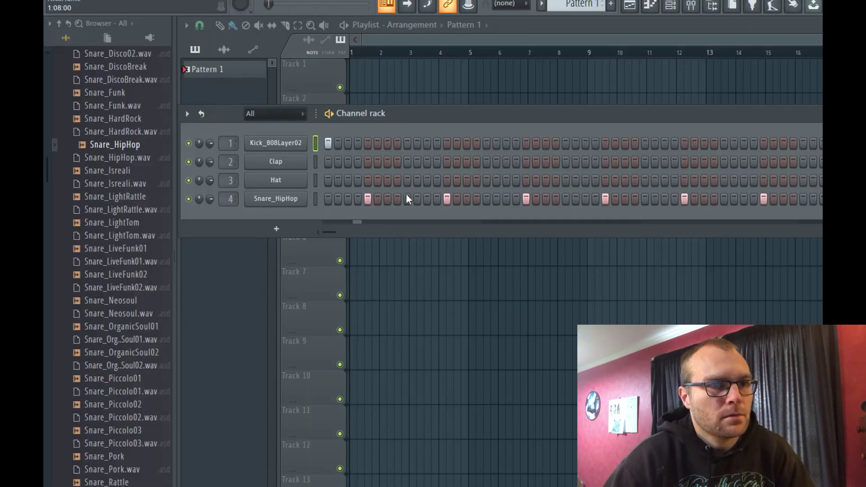
left_click(427, 144)
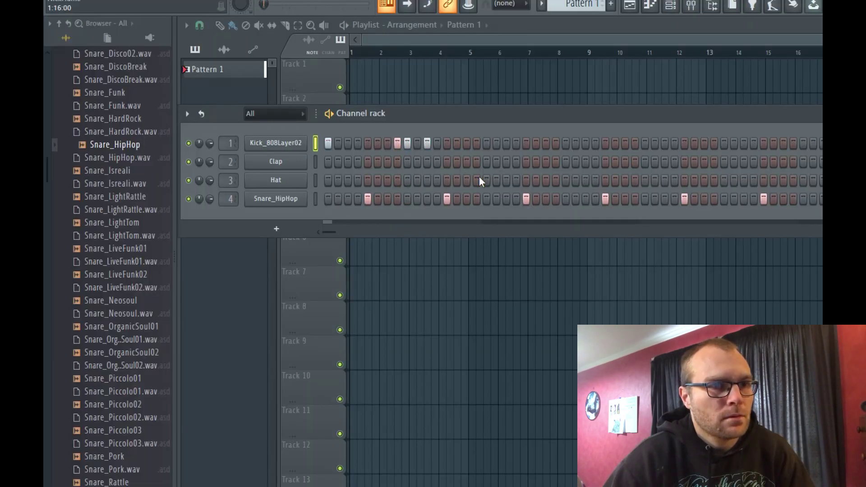
key("space")
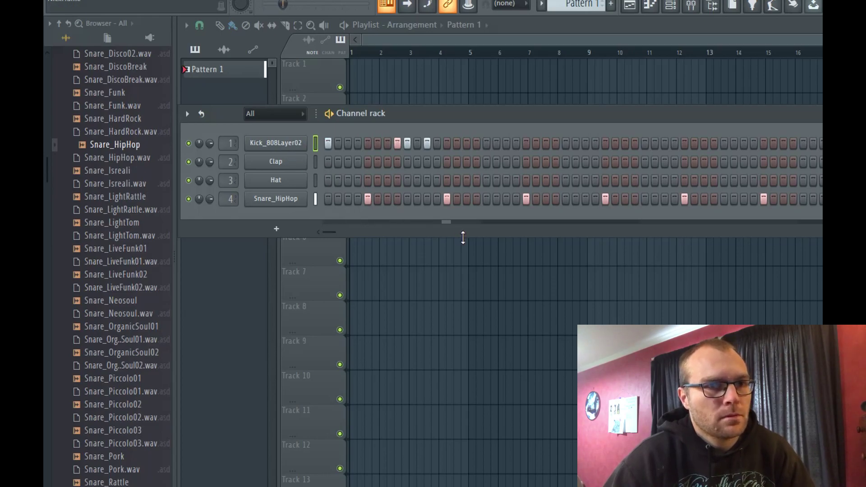
- Lower the velocity of the kick note on step 8 in the piano roll, and return to the channel rack
right_click(305, 140)
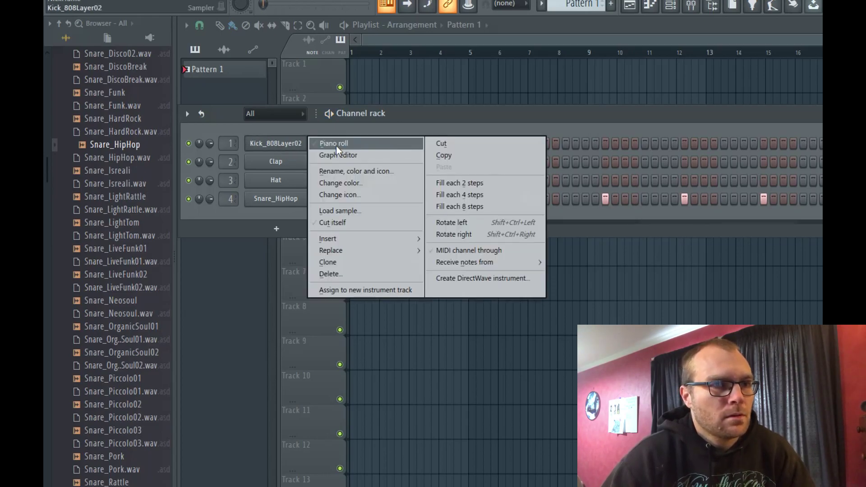
left_click(337, 143)
left_click_drag(326, 431, 326, 465)
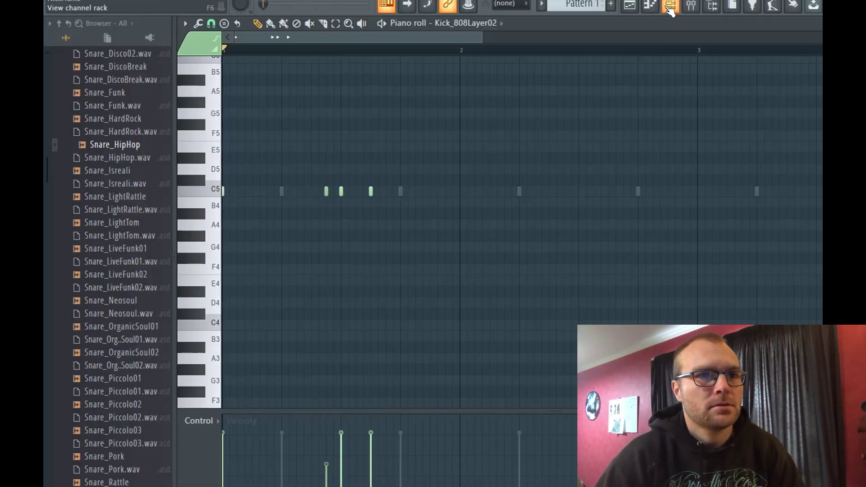
left_click(671, 9)
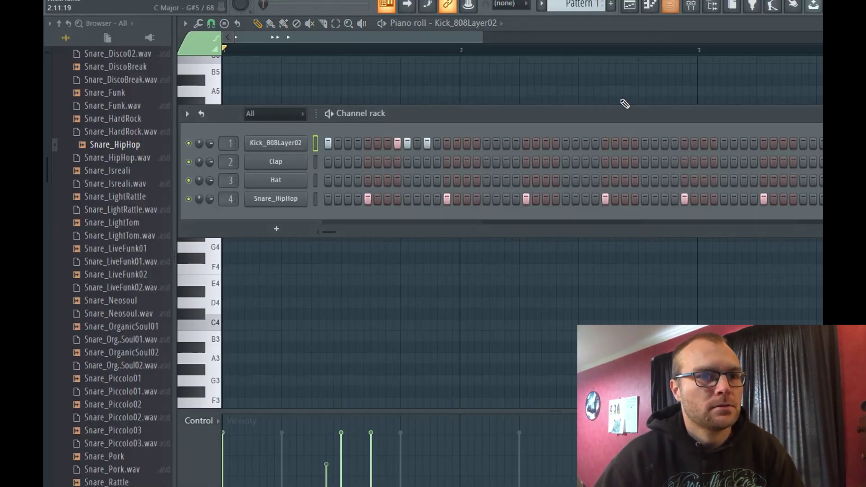
- Play back the pattern and add kick hits on steps 15, 17, 24, 25 and 27
key("space")
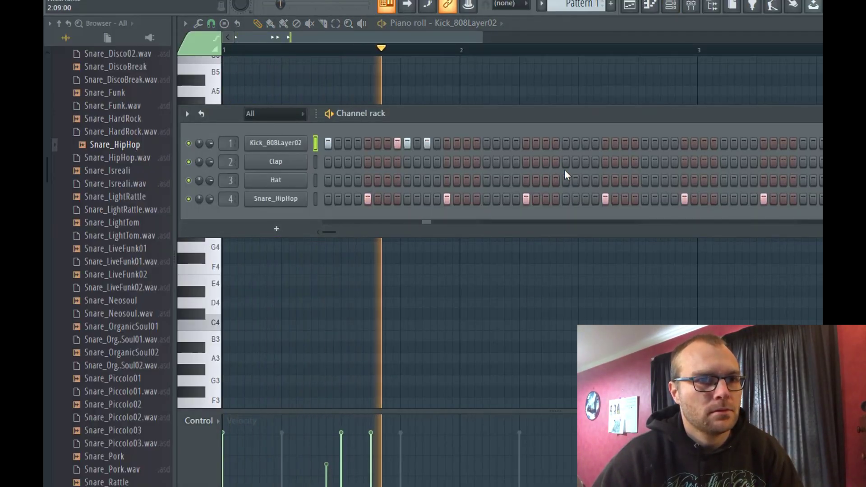
key("space")
key("space")
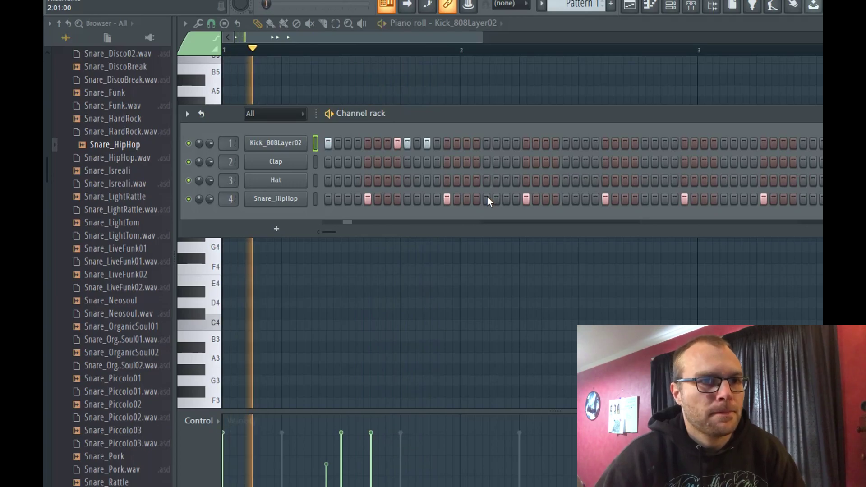
key("space")
key("space")
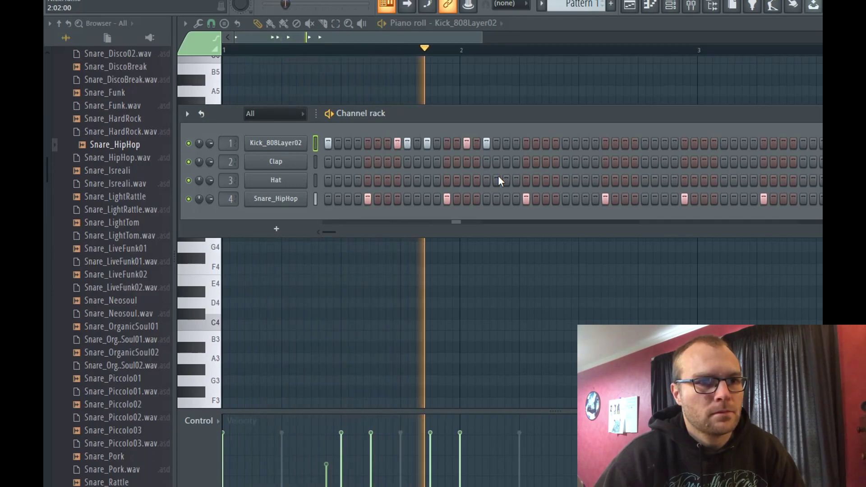
key("space")
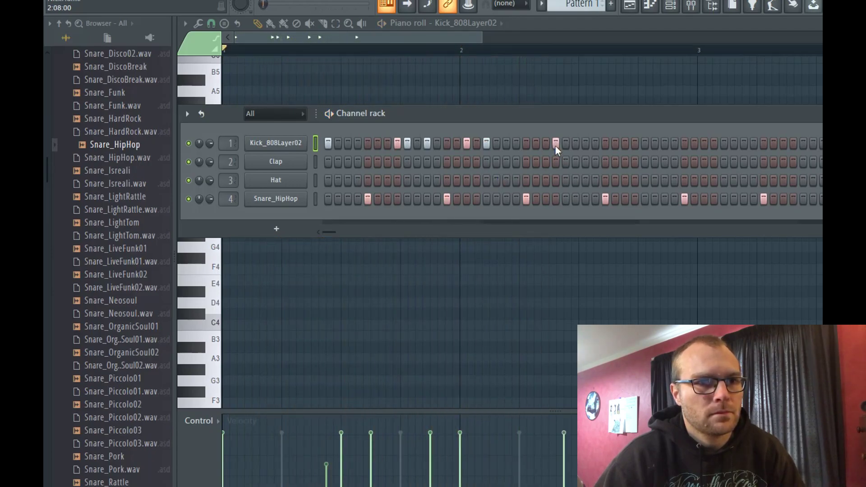
left_click(587, 146)
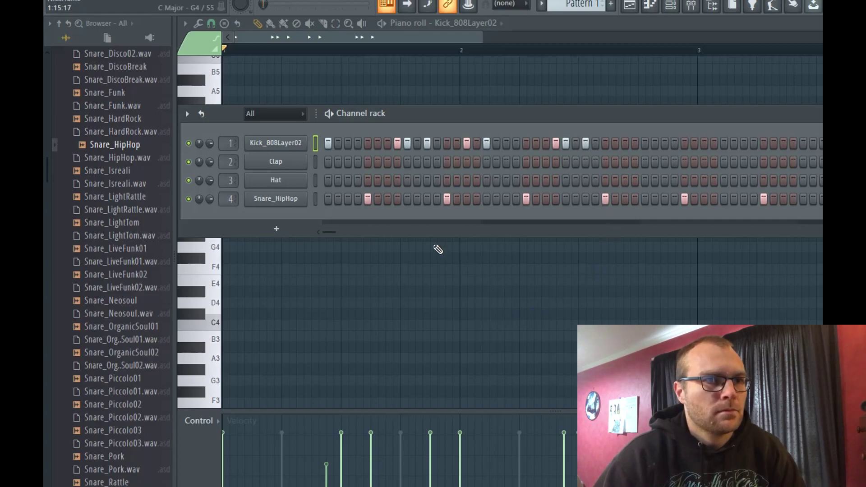
- Lower the velocity of the kick note on step 24 to match the softened hit on step 8
right_click(285, 145)
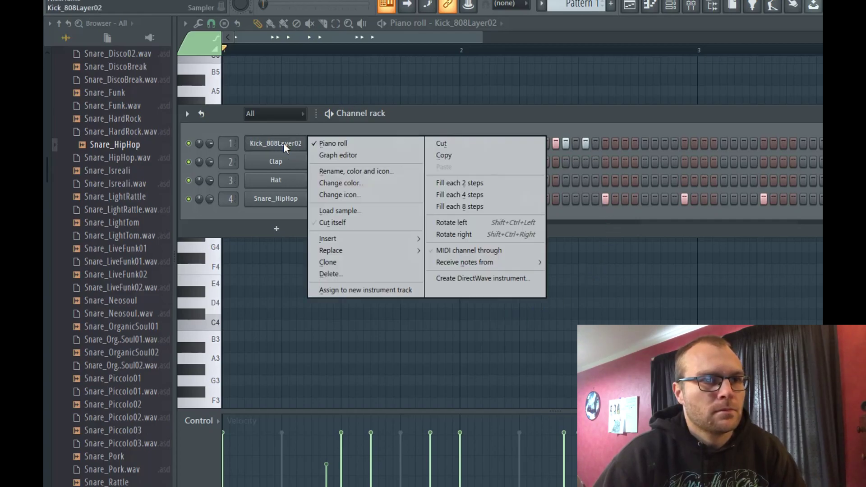
left_click(648, 23)
left_click(565, 458)
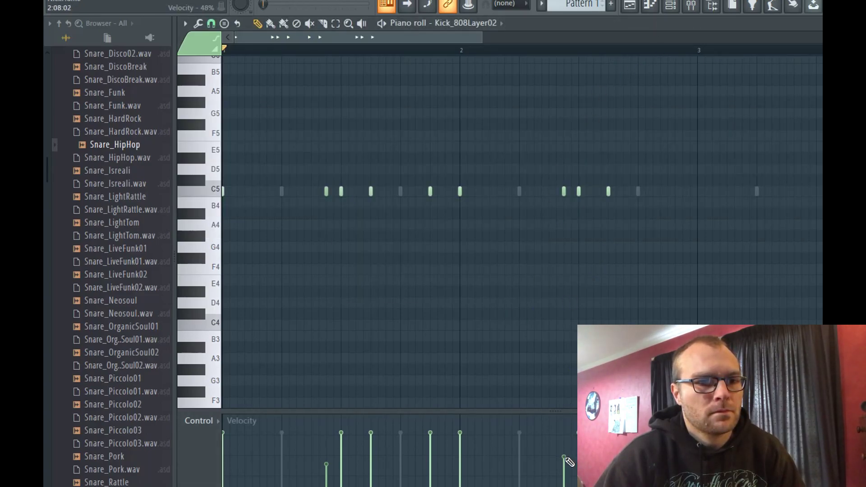
- Select all kick notes of the first two bars and duplicate them into bars 3 and 4
scroll(540, 301, "down", 1)
left_click_drag(632, 285, 143, 126)
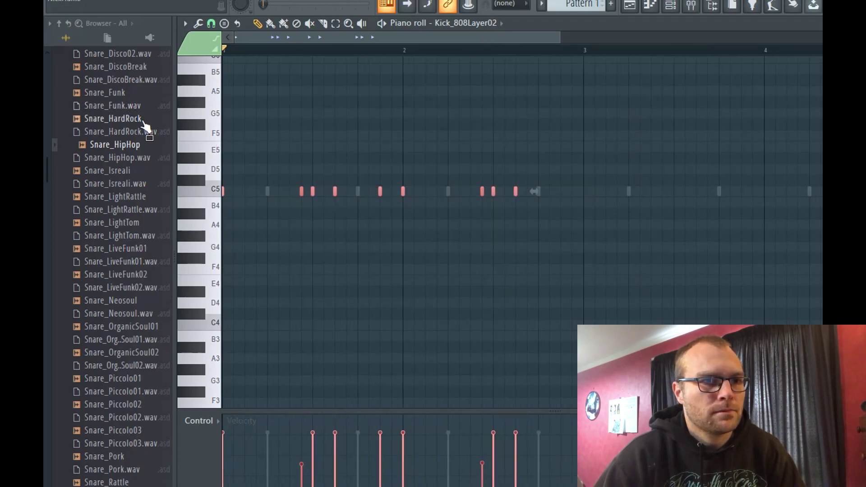
key("ctrl+b")
left_click_drag(526, 192, 582, 199)
left_click(583, 224)
scroll(745, 258, "down", 1)
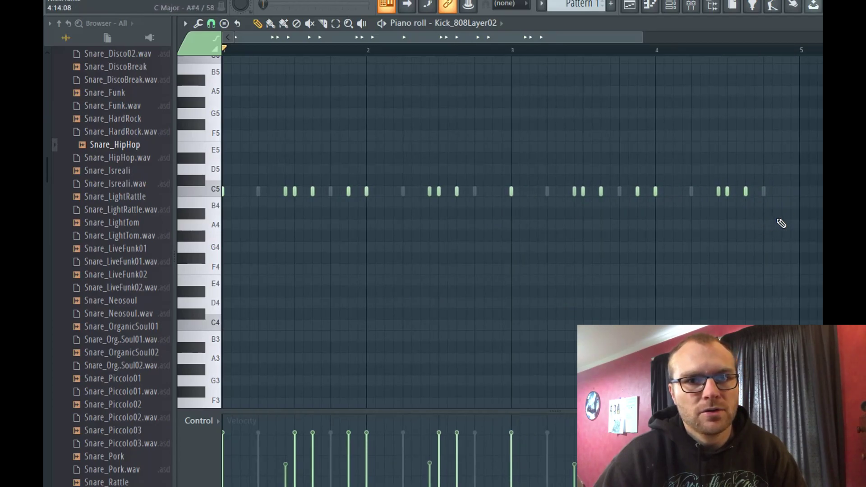
- Add a C5 kick note on step 15 of bar 4 and play the drum pattern from the channel rack
left_click(784, 195)
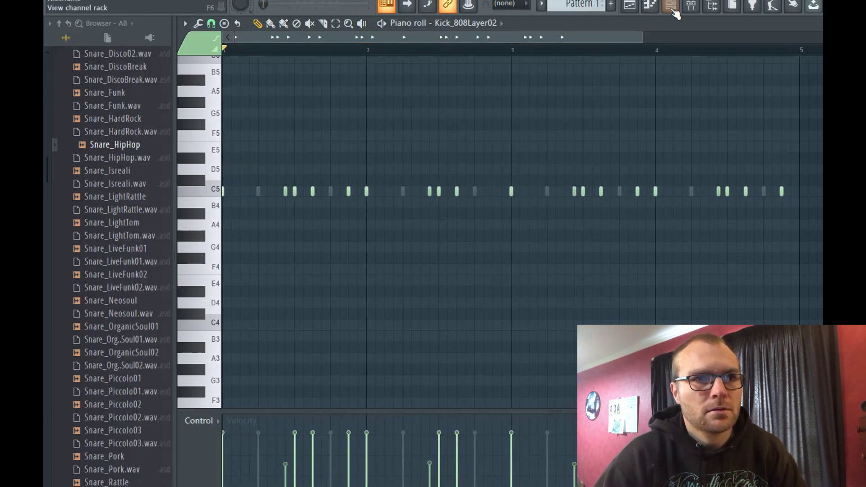
left_click(671, 6)
key("space")
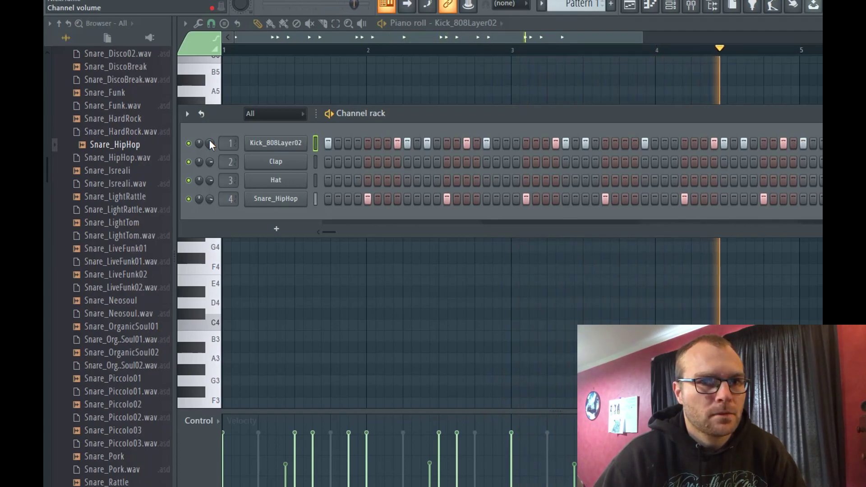
key("space")
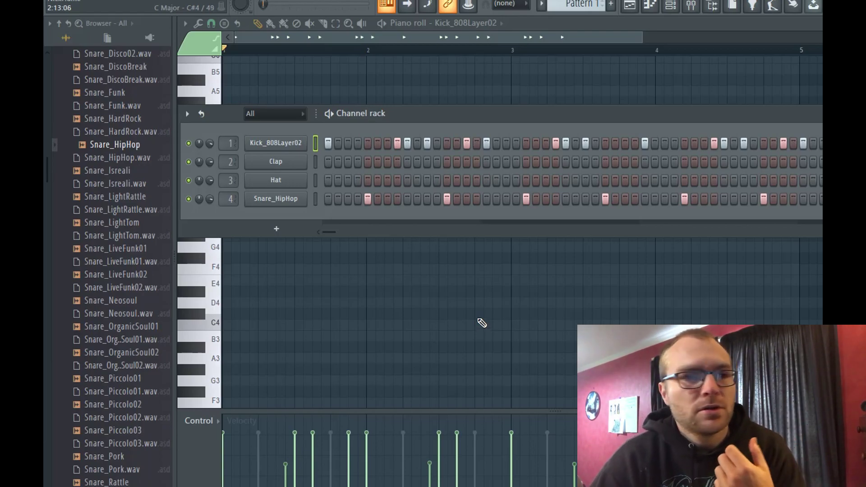
- Add a Slicex channel and turn off its auto-dump option
left_click(277, 229)
left_click(308, 164)
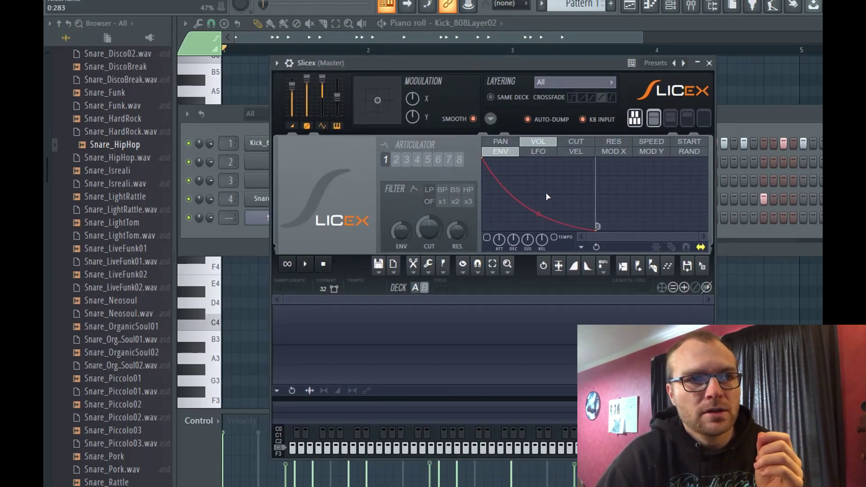
left_click(528, 120)
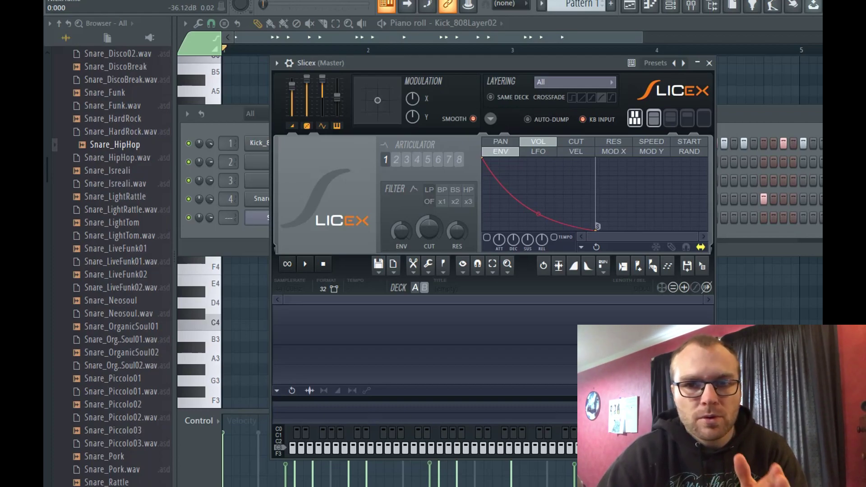
left_click_drag(281, 306, 282, 300)
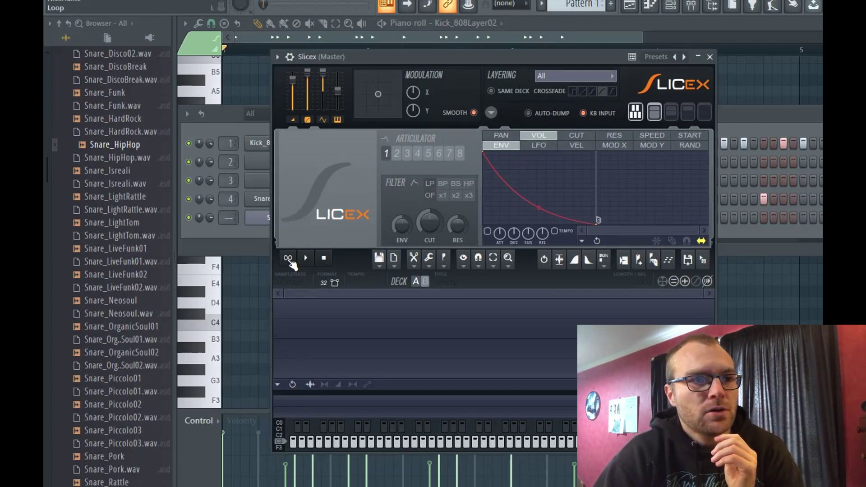
- Load the sample "Gap Mangione - Diana in the Autumn Wind" into Slicex deck A
left_click(378, 262)
left_click(421, 291)
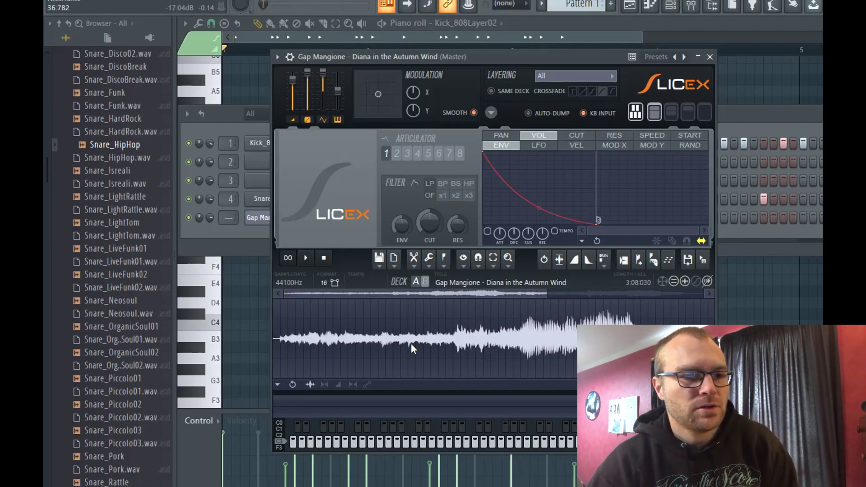
- Select the sample's intro from about 3.0 to 18.1 seconds, auditioning it to refine the start point
scroll(406, 343, "up", 2)
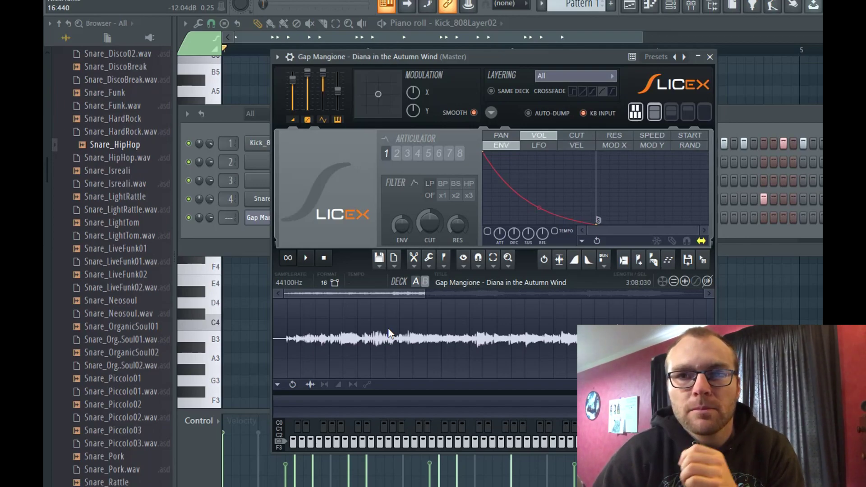
left_click_drag(286, 338, 400, 342)
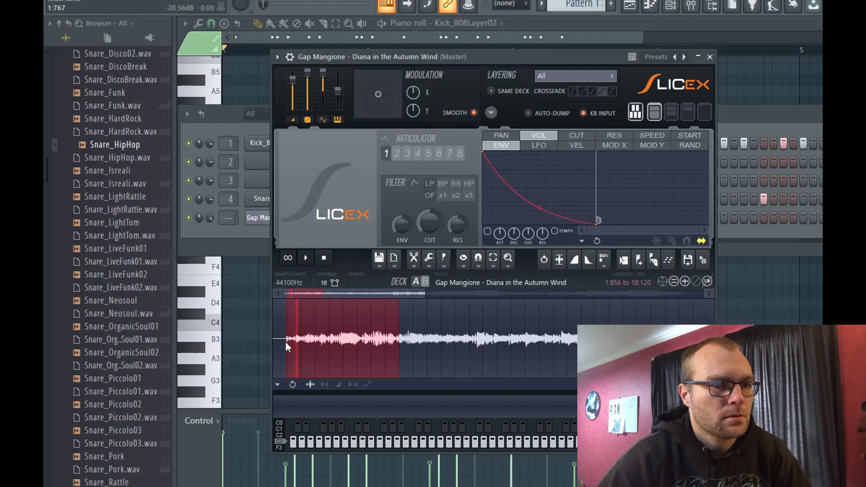
left_click_drag(286, 341, 297, 343)
left_click(296, 343)
scroll(296, 349, "up", 3)
key("space")
left_click_drag(320, 295, 312, 295)
left_click_drag(323, 341, 321, 340)
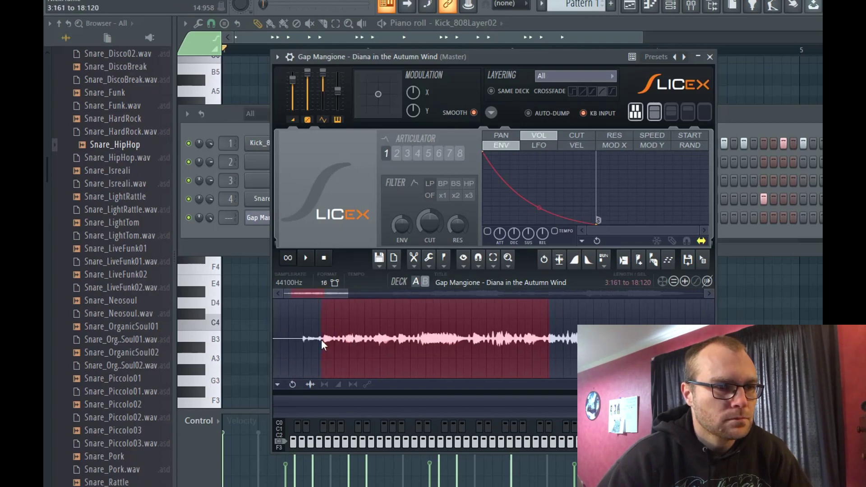
left_click(319, 340)
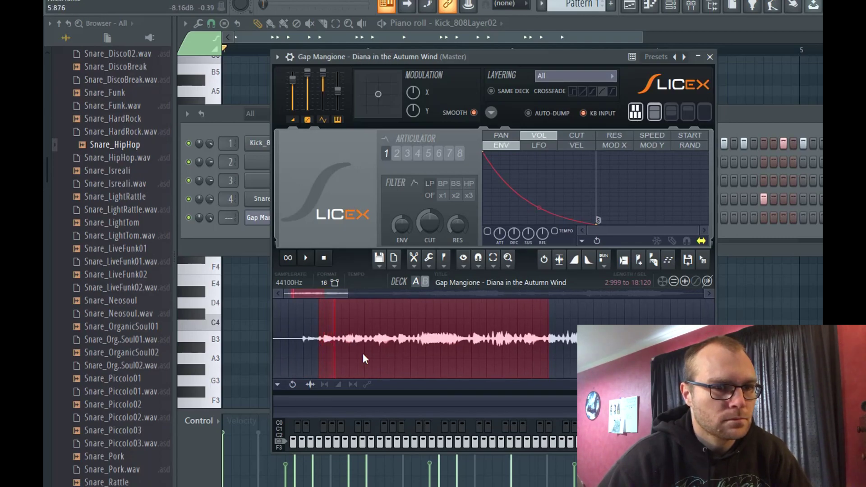
- Shorten the sample selection to about 3.0 to 7.9 seconds, audition it and mark it as a region
left_click_drag(548, 337, 394, 342)
scroll(368, 354, "up", 2)
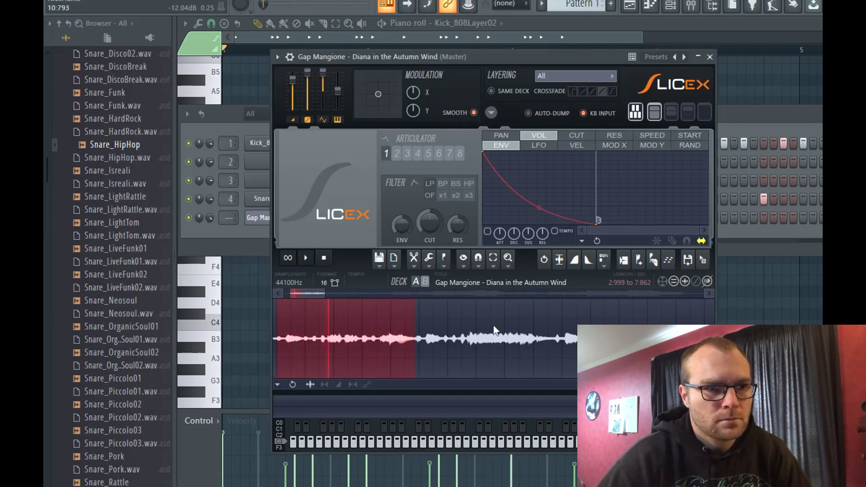
key("space")
left_click_drag(319, 293, 315, 292)
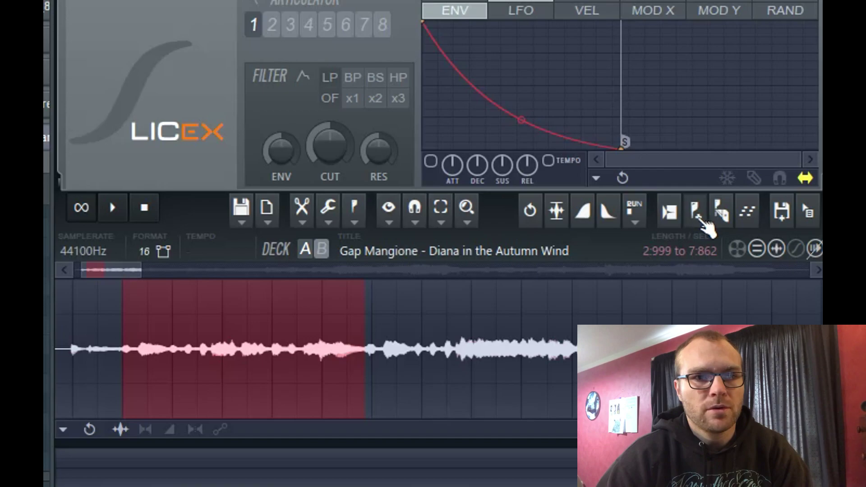
left_click(697, 219)
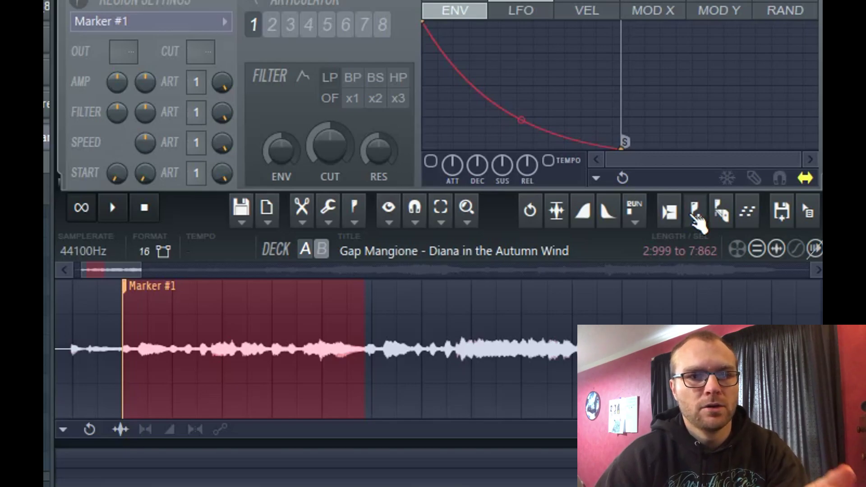
left_click(698, 219)
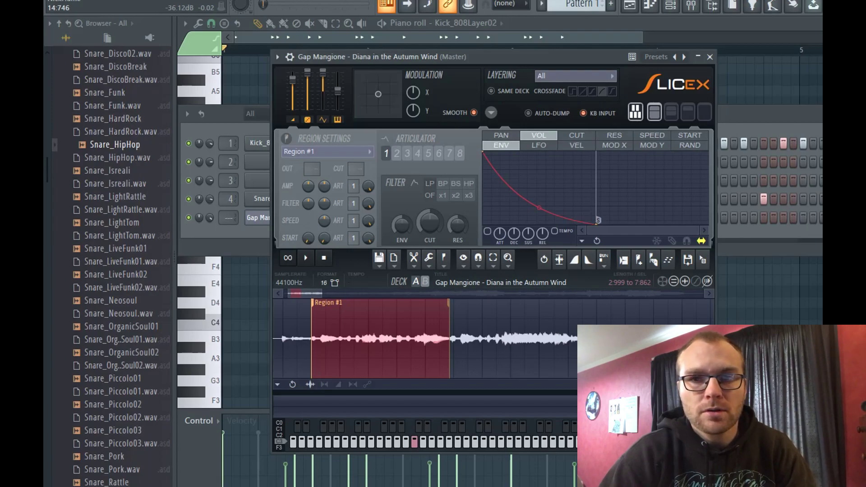
- Select the following phrase from about 9.7 seconds and trim the end of the selection
scroll(108, 267, "up", 1)
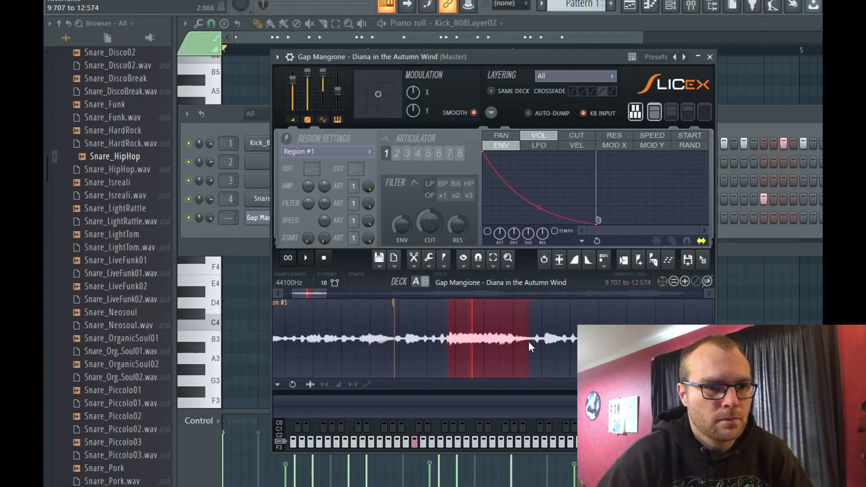
left_click_drag(528, 342, 516, 342)
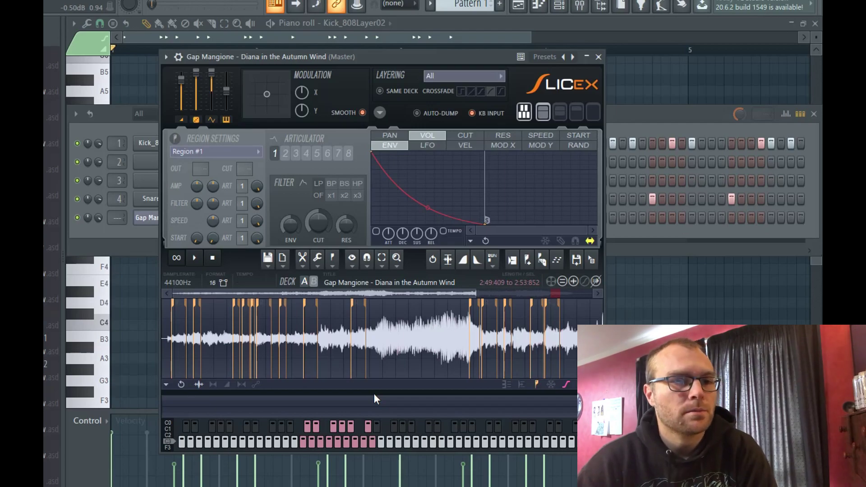
- Bring the channel rack forward and play the drum pattern
left_click(105, 241)
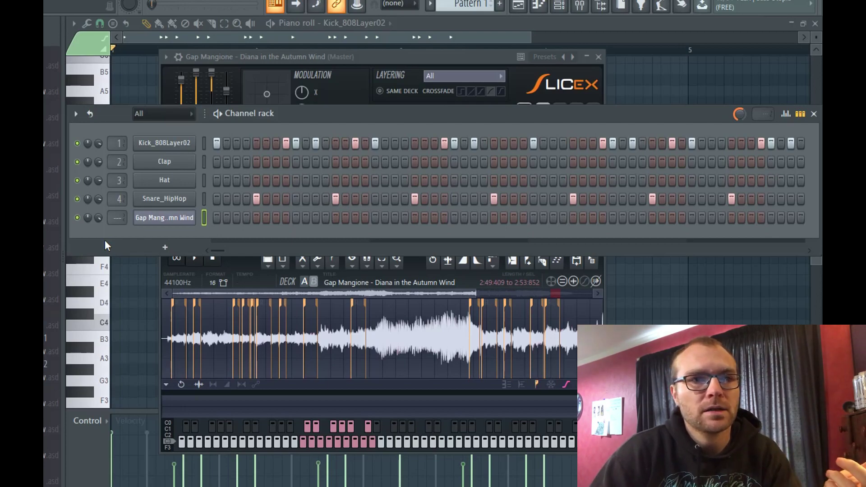
key("space")
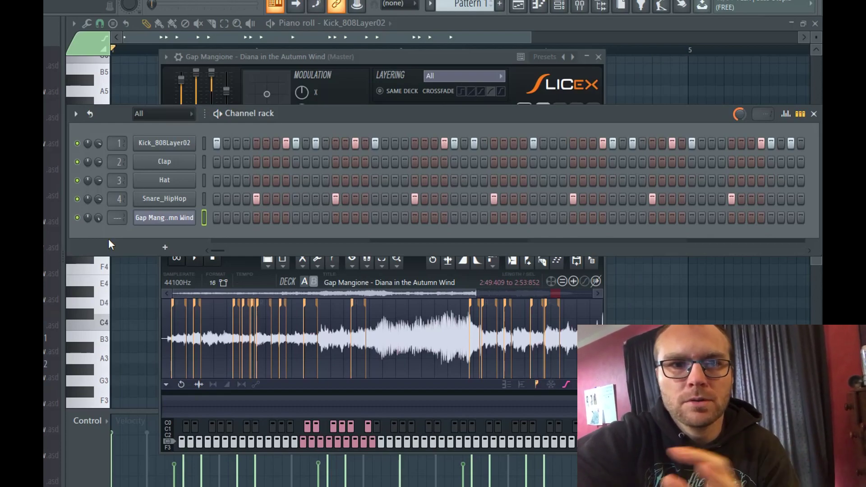
- Try raised master pitch values for the Slicex sample, such as +19 cents, and reset the pitch
left_click(386, 64)
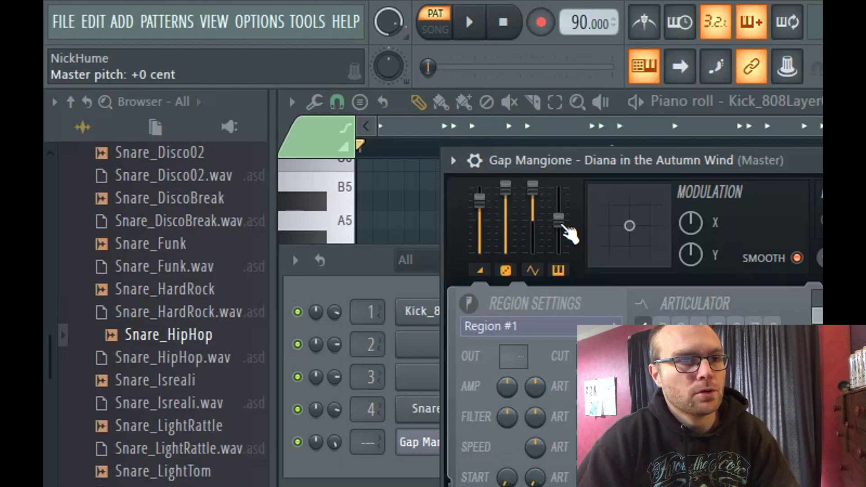
left_click_drag(567, 232, 567, 226)
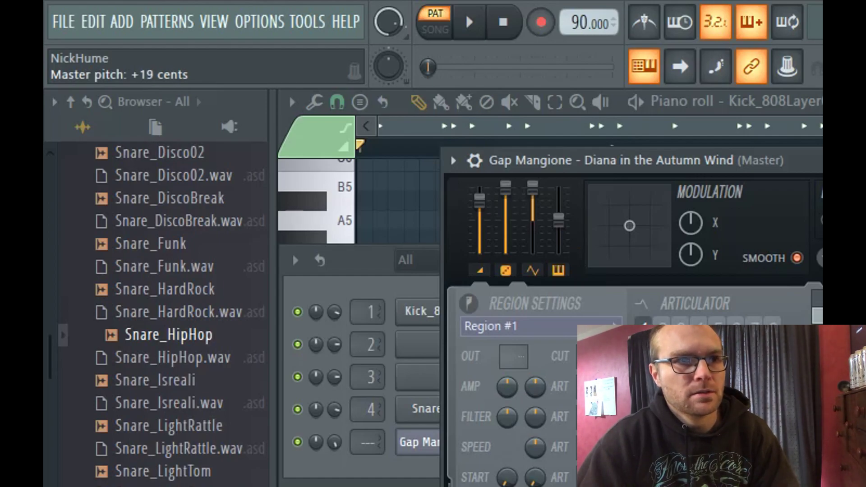
right_click(570, 231)
left_click_drag(567, 226, 570, 128)
left_click(577, 233)
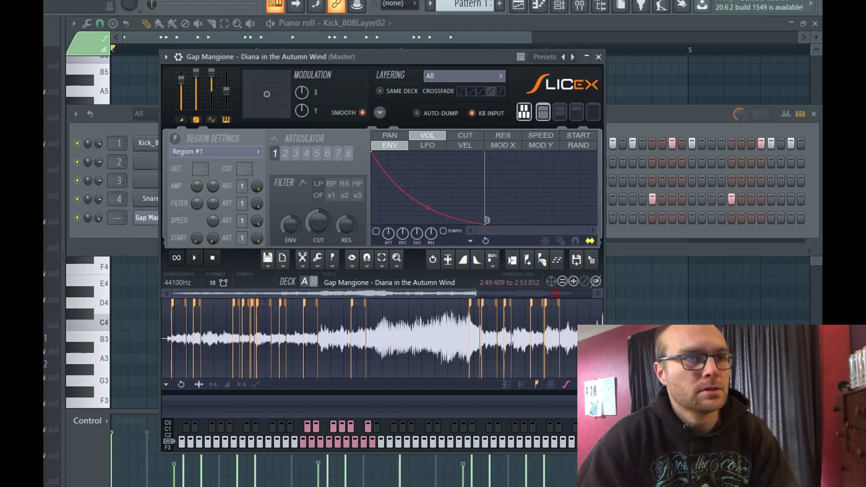
- Play the drum pattern and audition the chopped Slicex regions over it
left_click(93, 244)
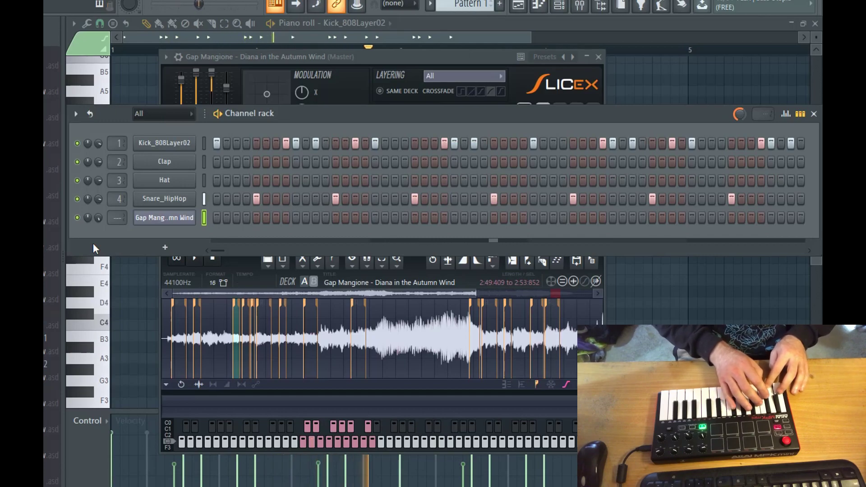
key("space")
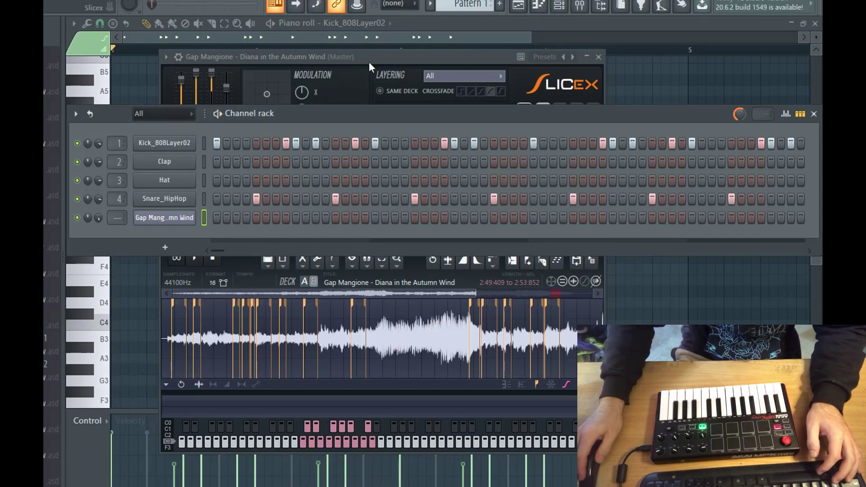
key("space")
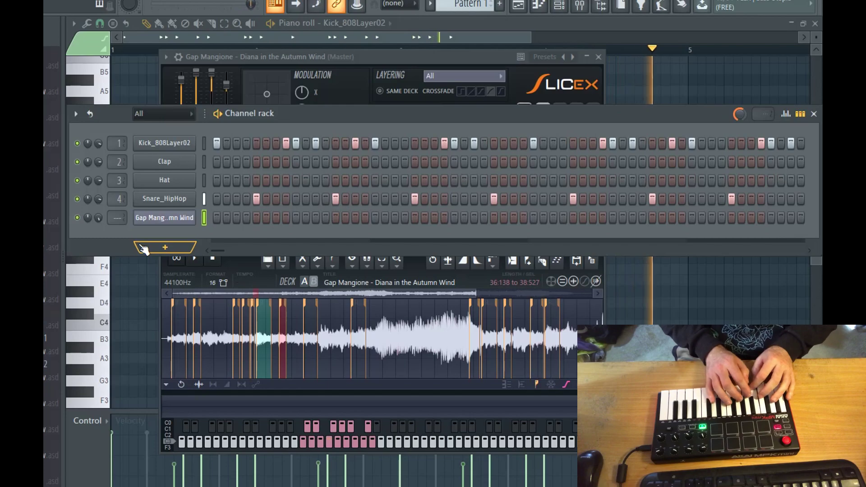
key("space")
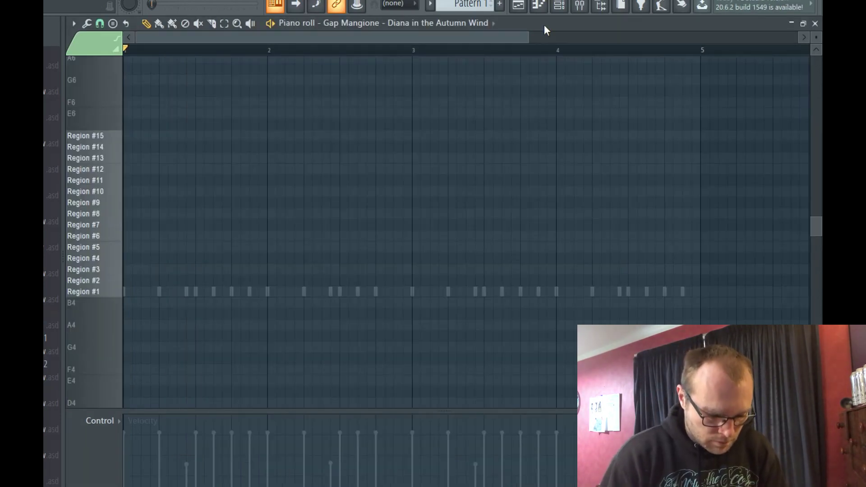
- Record a four-bar sample melody over the beat into the Slicex piano roll, using Regions #7, #8 and #11
key("g")
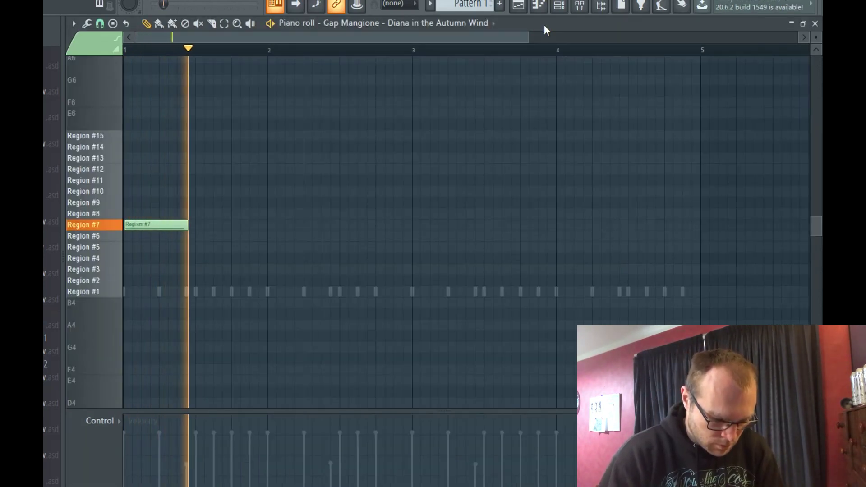
key("b")
key("g")
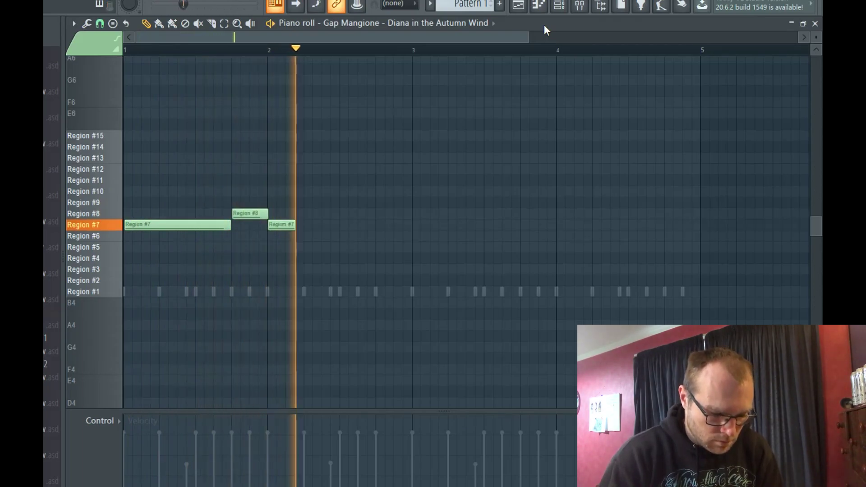
key("j")
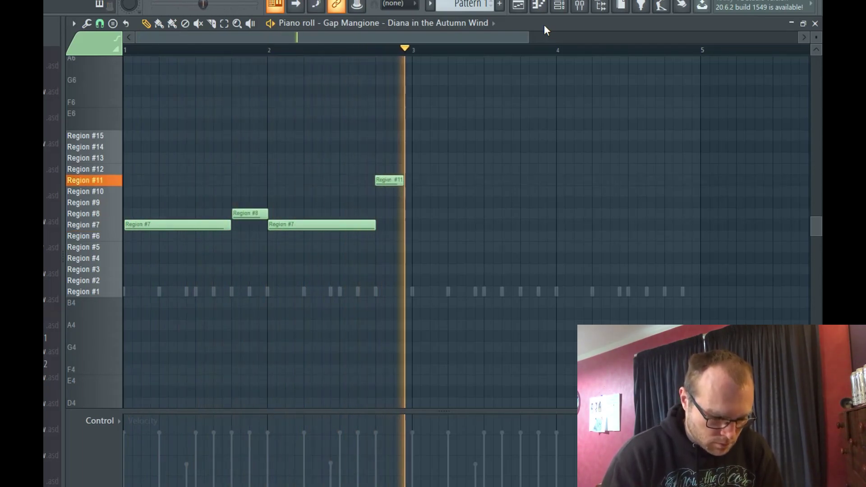
key("g")
key("b")
key("g")
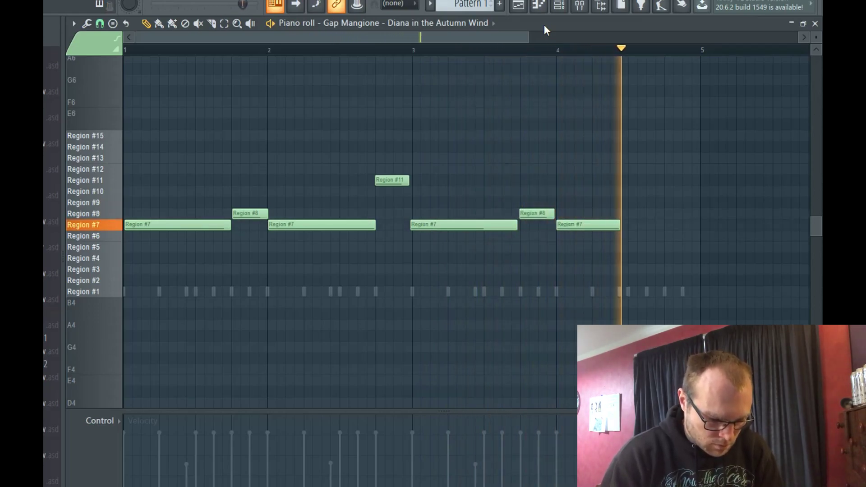
key("h")
key("g")
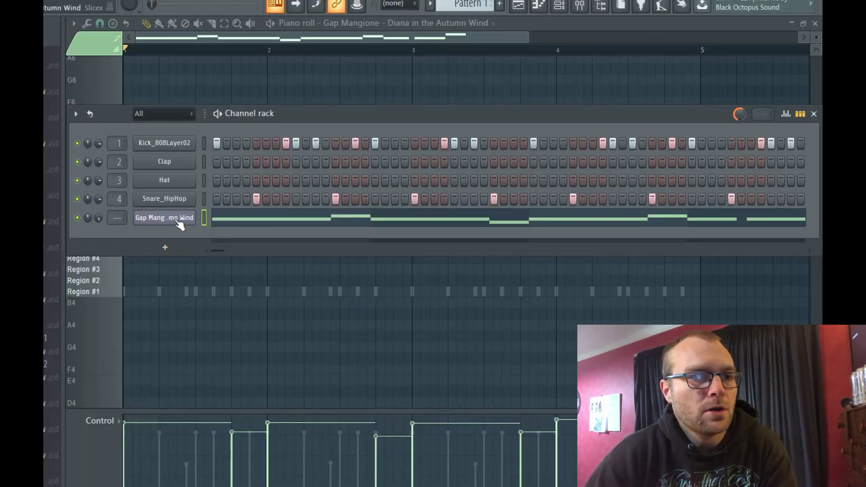
- Clone the Slicex channel that holds the chopped sample
right_click(180, 225)
left_click(239, 327)
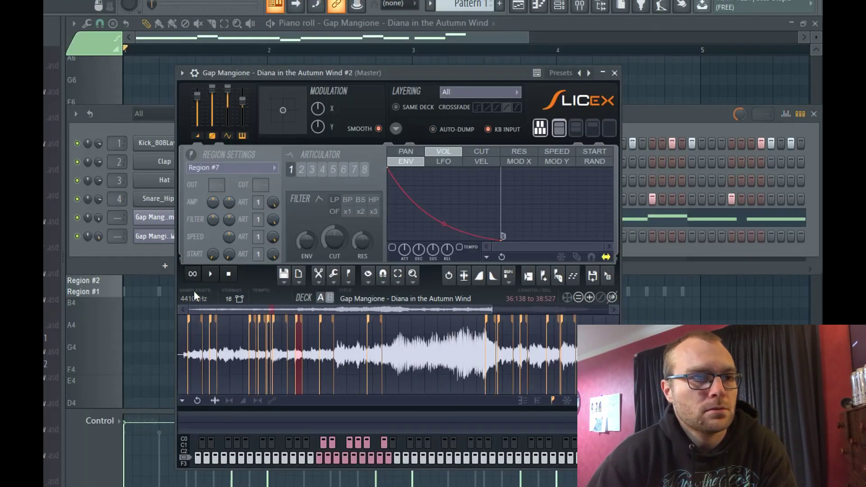
left_click(93, 261)
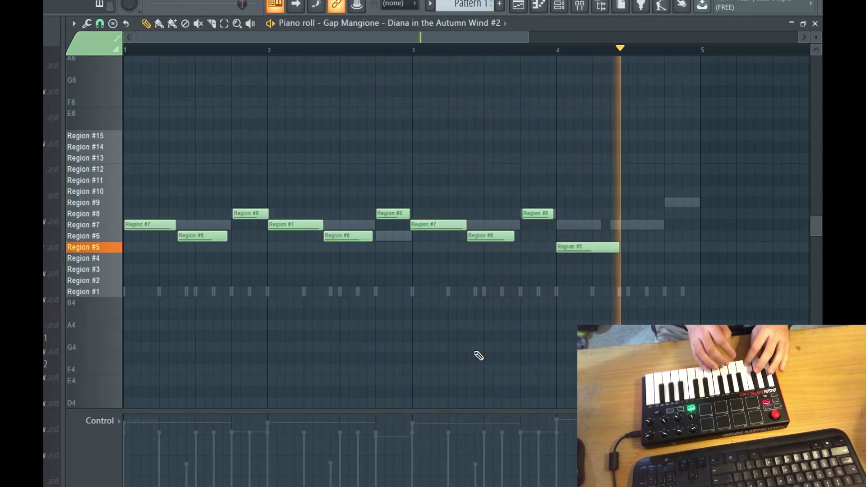
- Finish recording the second Slicex part with Regions #4 to #8 and quantize its note start and end times
key("space")
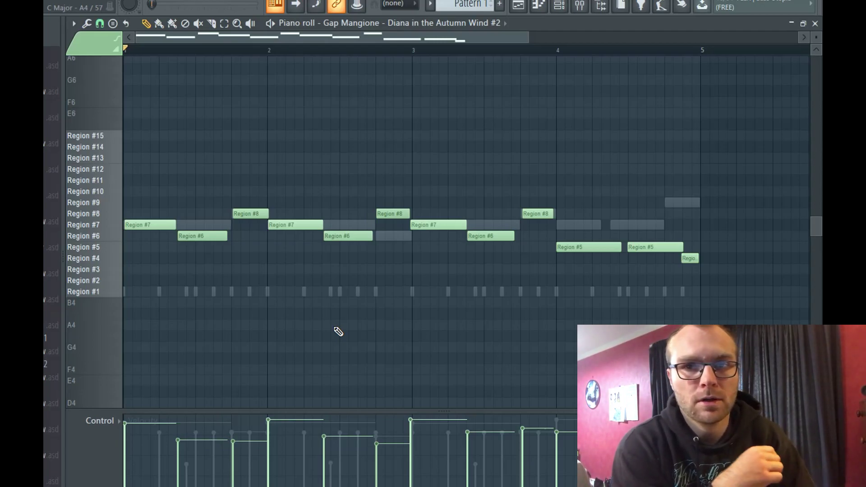
key("alt+q")
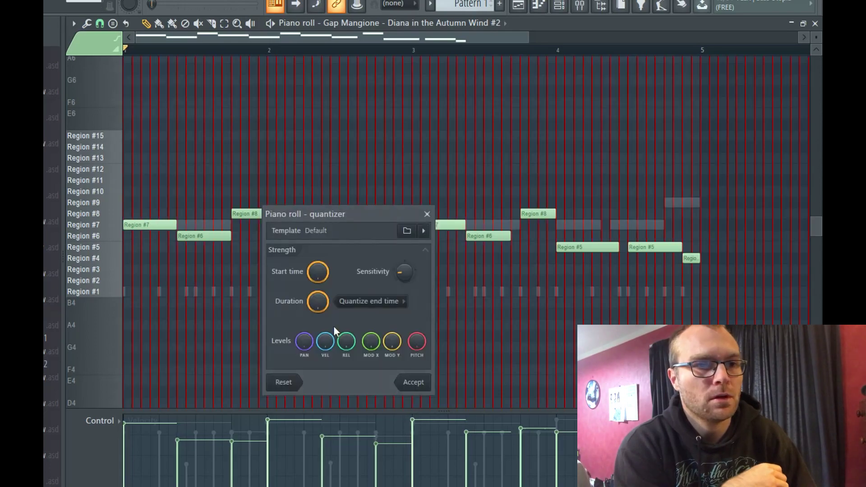
left_click(413, 384)
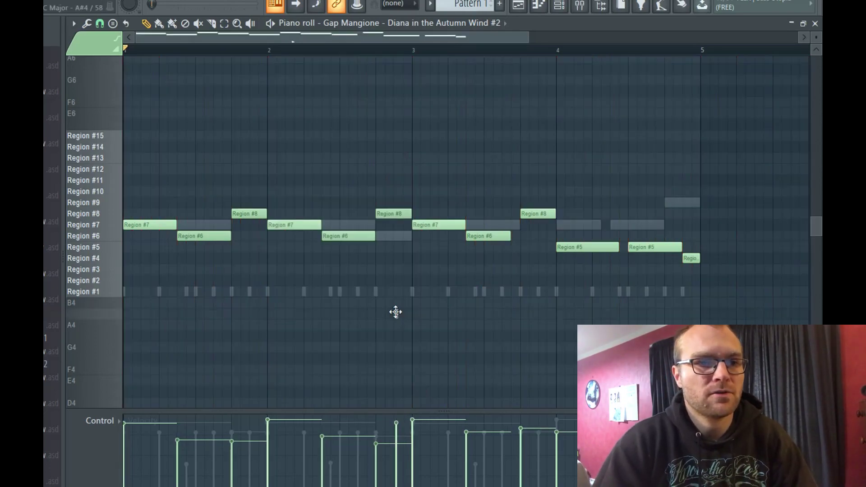
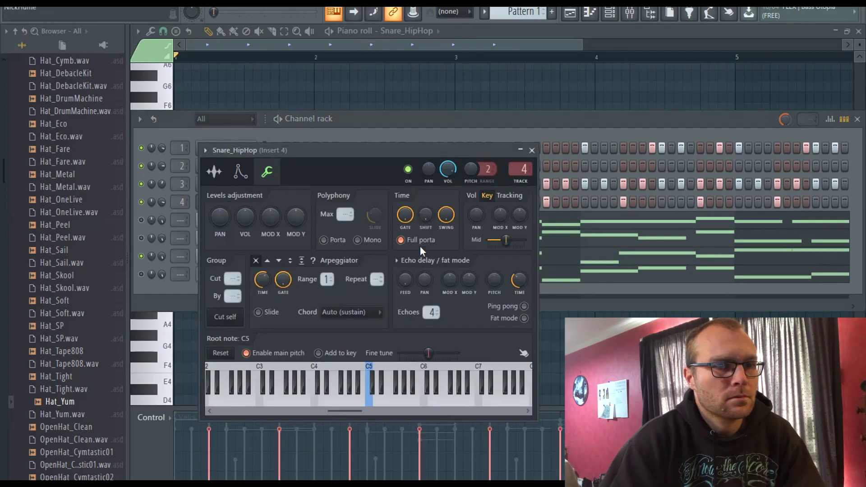
- Play the full pattern and close the Snare_HipHop channel settings
key("space")
left_click(532, 150)
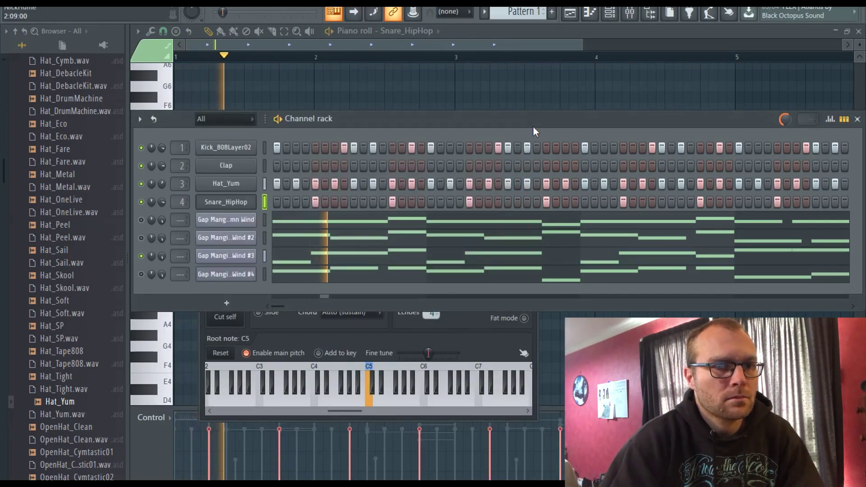
- Open the Hat_Yum channel in the piano roll, keeping only its notes in bar 1
left_click(217, 156)
left_click(235, 140)
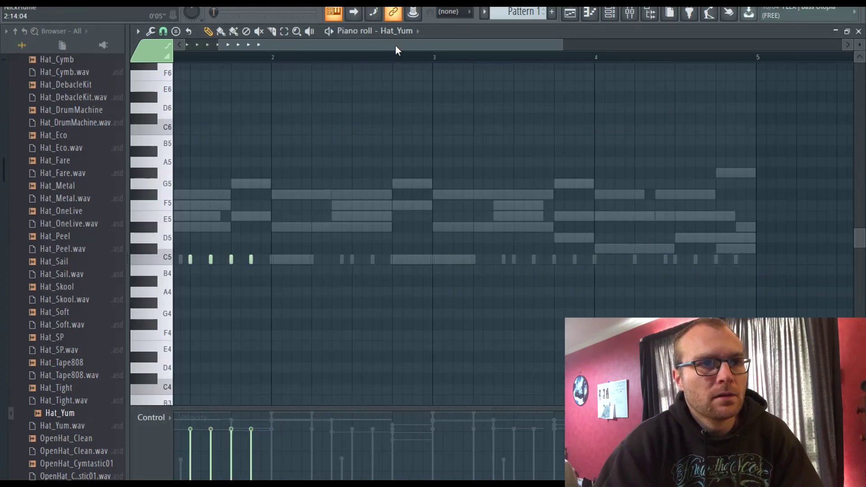
left_click_drag(396, 47, 334, 50)
scroll(294, 350, "up", 2)
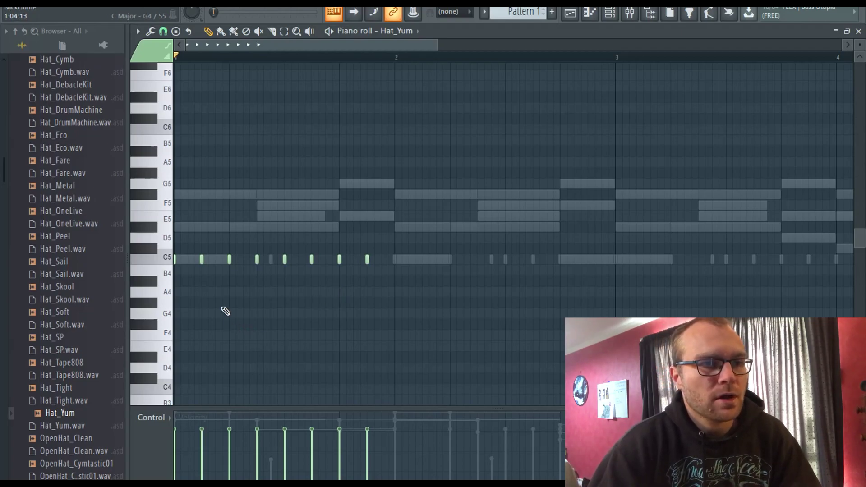
- Lower the velocity of every second hat note in bar 1
left_click_drag(218, 292, 195, 242)
left_click_drag(266, 281, 244, 234)
left_click_drag(320, 272, 300, 239)
left_click_drag(379, 269, 356, 240)
left_click_drag(202, 444, 411, 451)
left_click(415, 344)
right_click(417, 344)
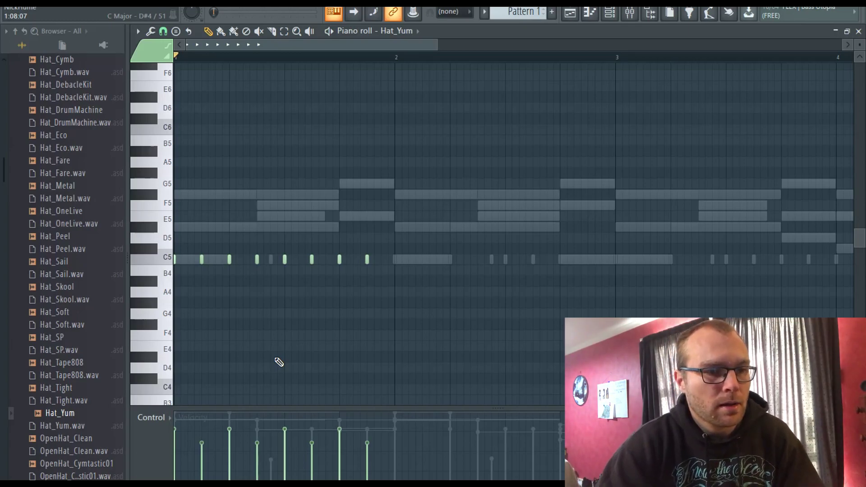
- Select every second hat note in bar 1, show the note pan values and pan these notes right
left_click(202, 260, "ctrl+shift")
left_click(257, 260, "ctrl+shift")
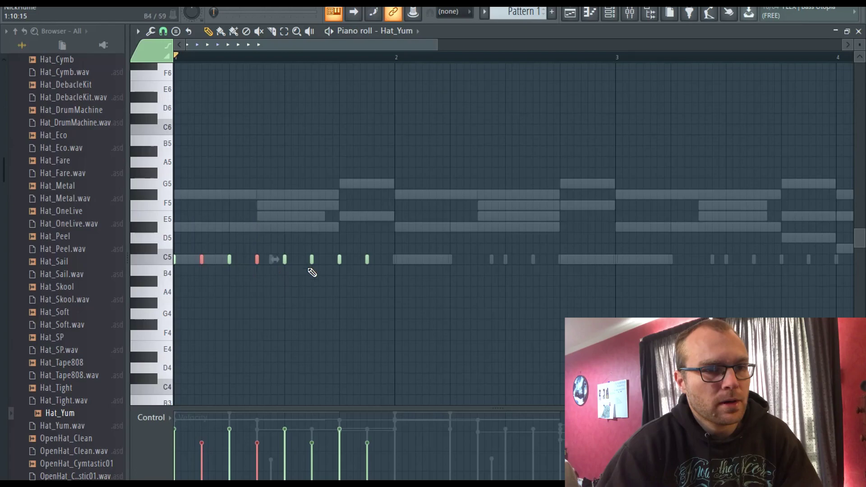
left_click(368, 260, "ctrl+shift")
left_click(170, 419)
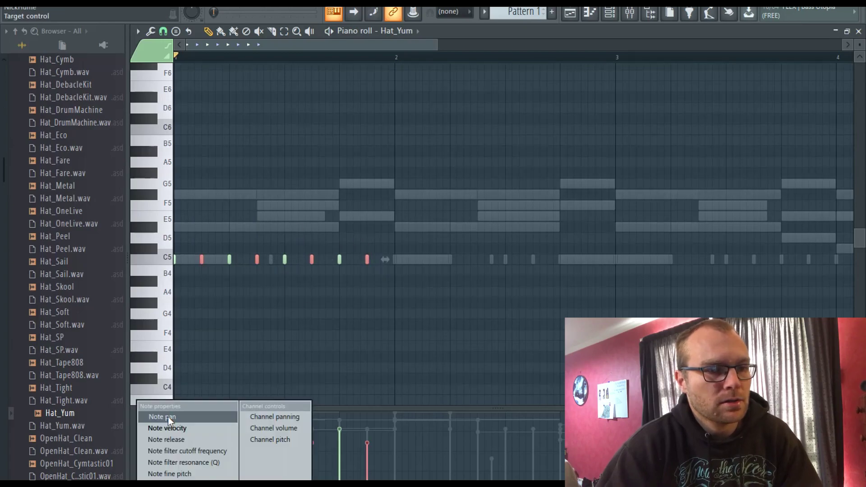
left_click(173, 418)
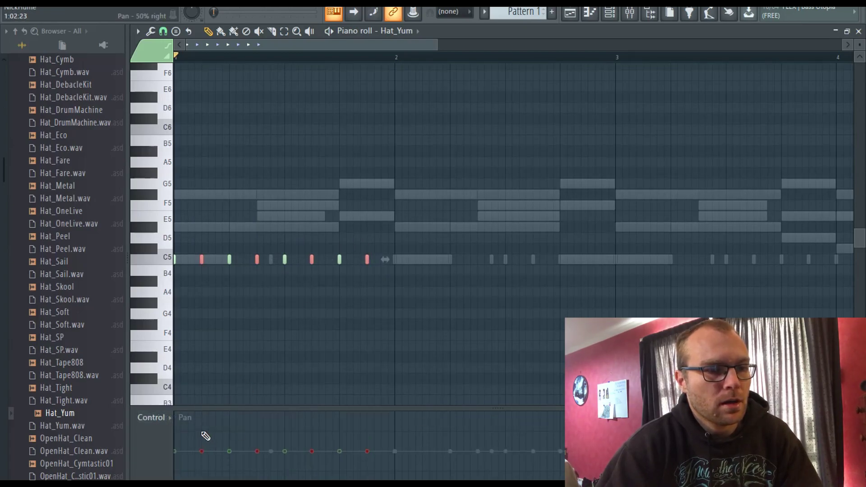
left_click(196, 289)
right_click(197, 291)
- Pan the remaining hat notes in bar 1 left and play the pattern
left_click(176, 260, "ctrl+shift")
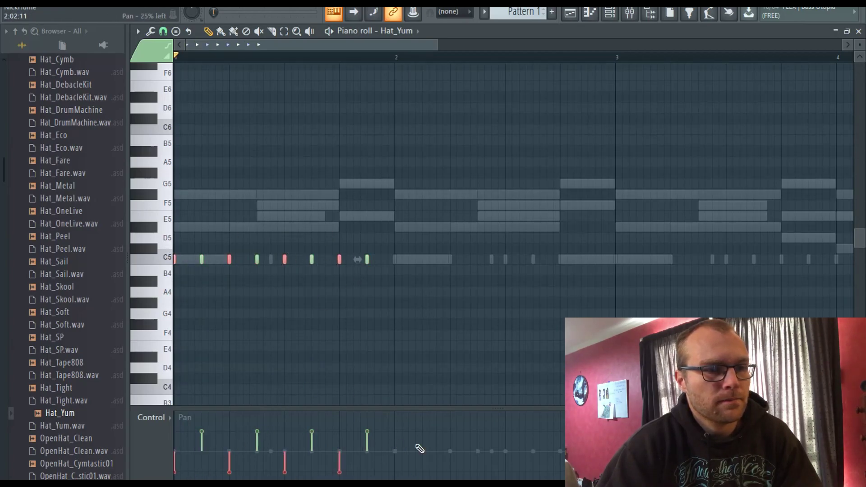
key("space")
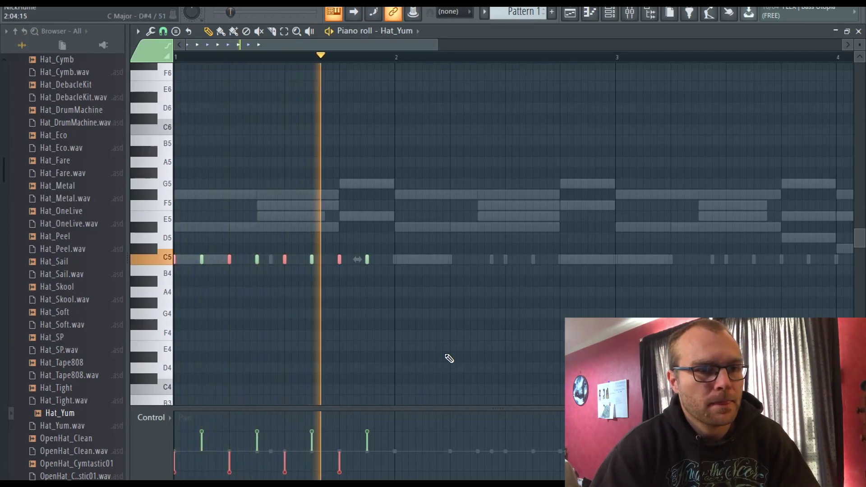
- Replace the Clap channel's sample with OpenHat_Double in the channel rack and lower that channel's volume
left_click(611, 13)
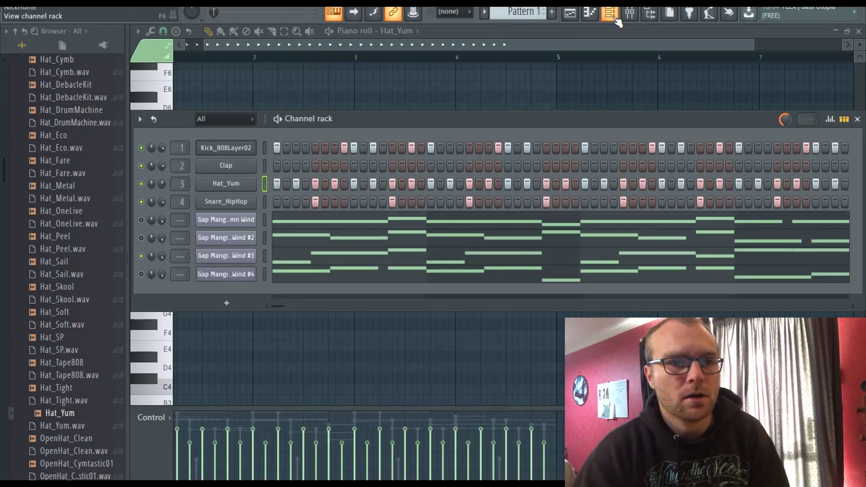
scroll(68, 426, "up", 2)
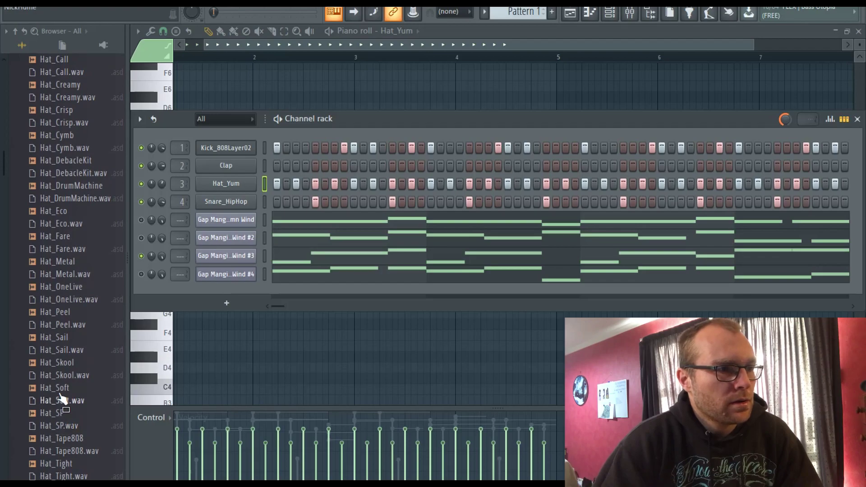
scroll(71, 430, "up", 2)
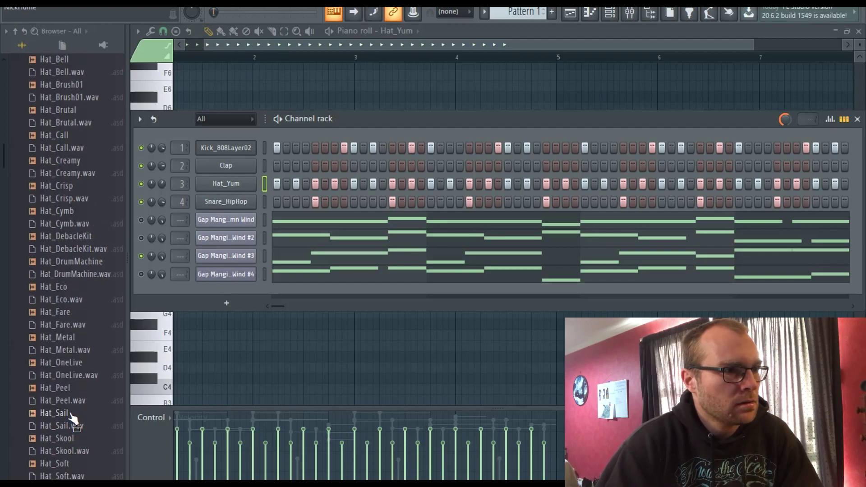
scroll(71, 406, "down", 10)
left_click(58, 316)
left_click_drag(59, 318, 247, 170)
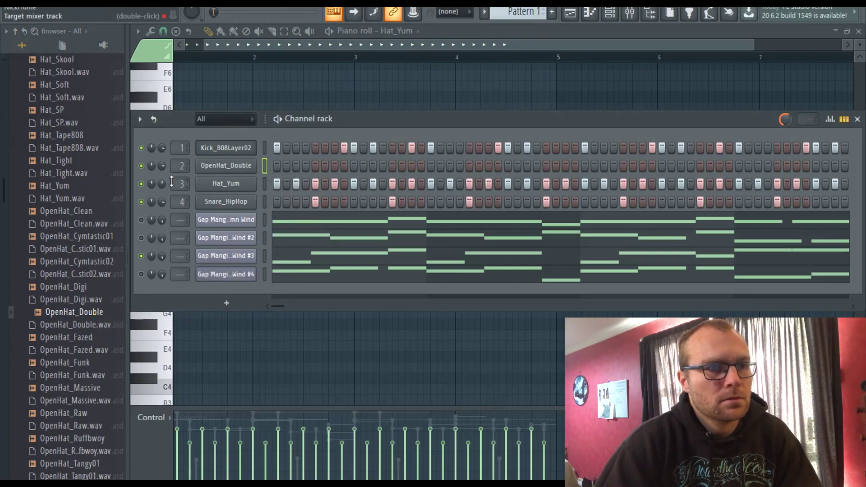
left_click_drag(161, 166, 172, 171)
- Place OpenHat_Double hits on steps 7 and 39 of the pattern, clearing the stray step 6 hit during playback
key("space")
left_click(325, 166)
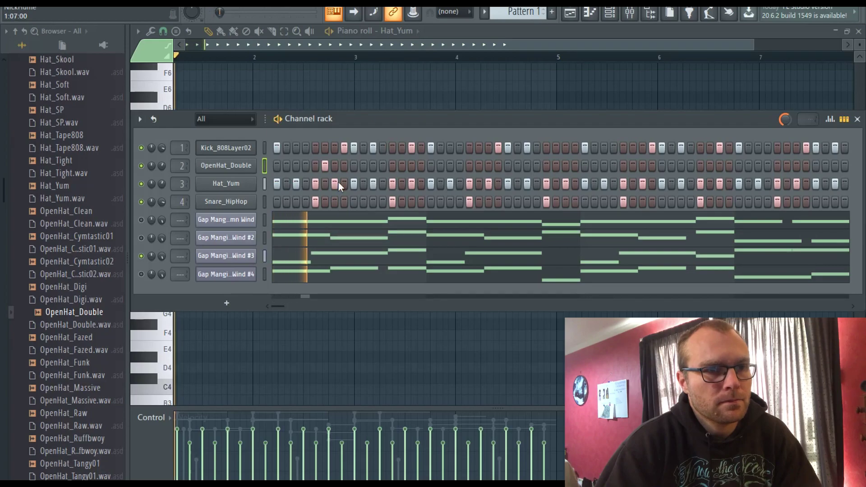
key("space")
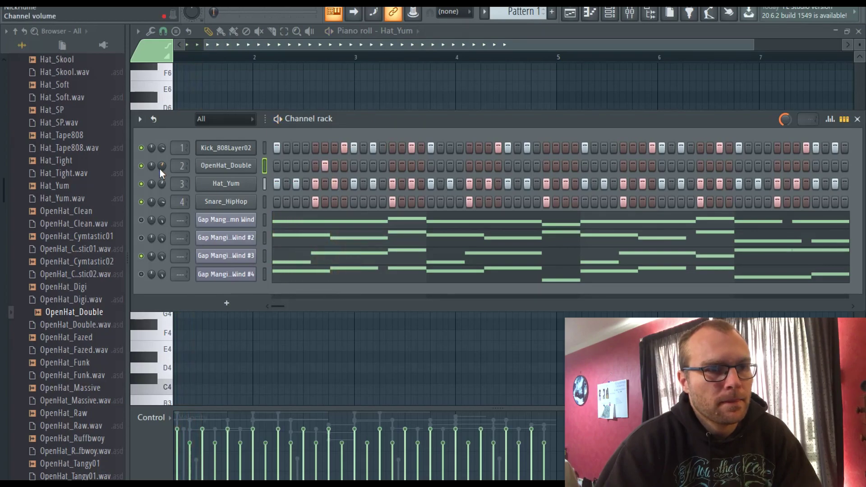
left_click(334, 167)
left_click(329, 166)
key("space")
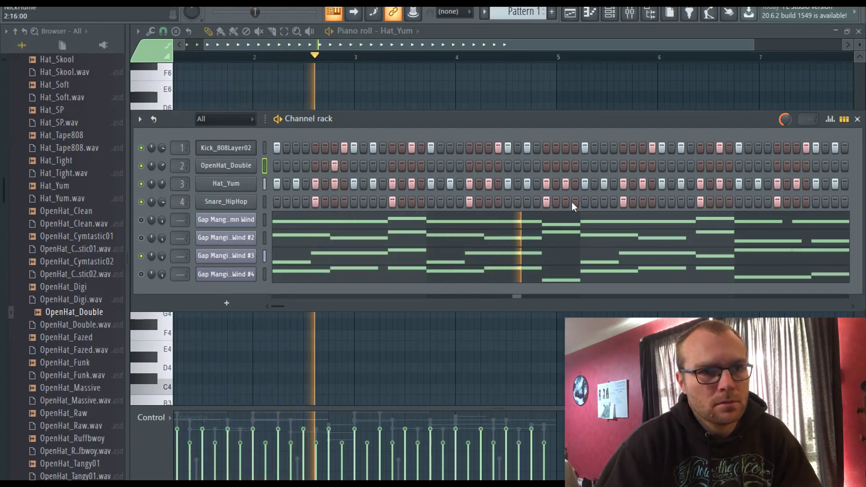
left_click(643, 166)
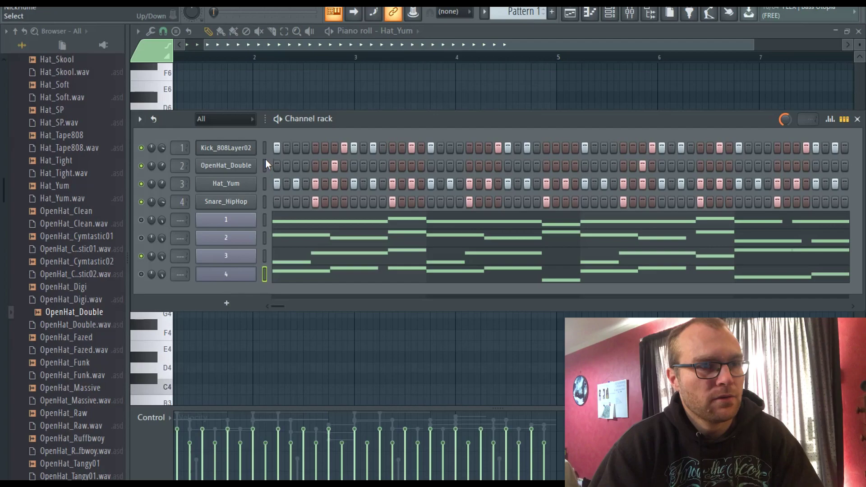
- Select all channels, route each to its own mixer track and show the mixer
left_click(265, 155)
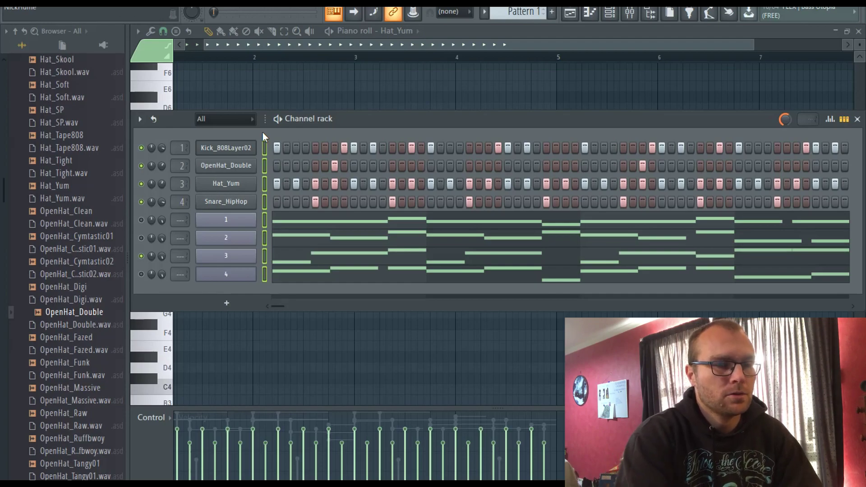
key("F9")
key("F6")
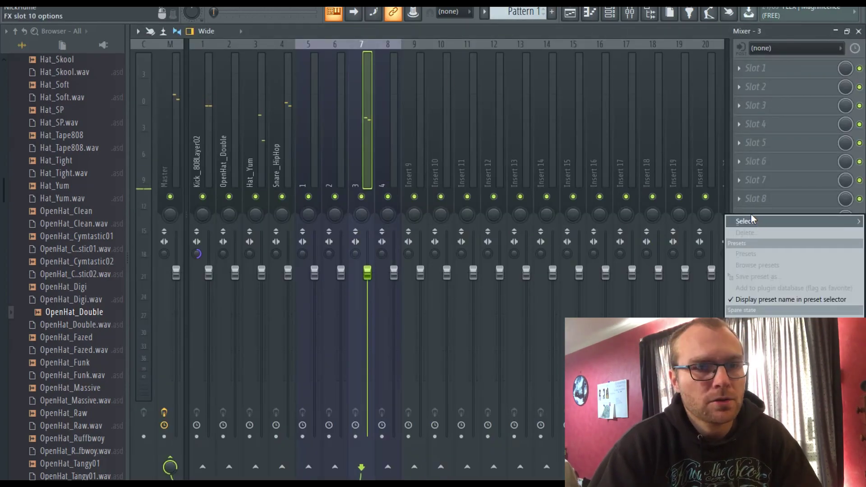
- Load Fruity Parametric EQ 2 on sample 3's mixer track and cut the highs with band 7 at about 7.8 kHz
mouse_move(750, 221)
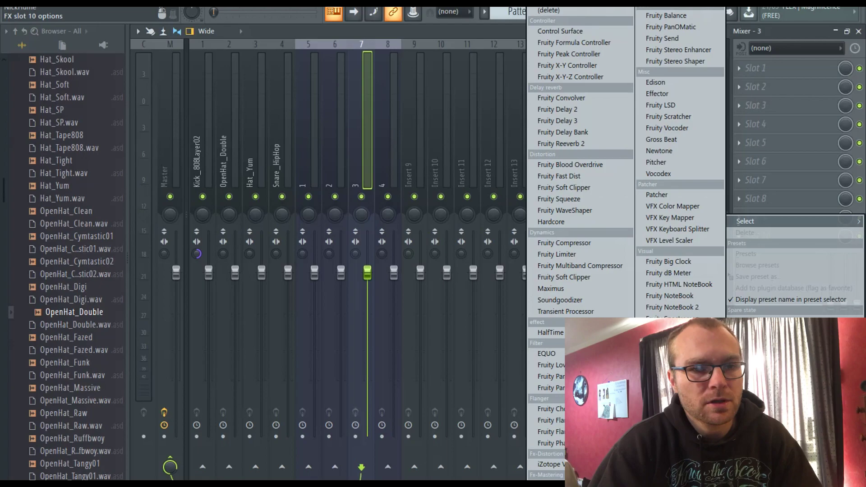
left_click(548, 388)
left_click_drag(436, 226, 443, 276)
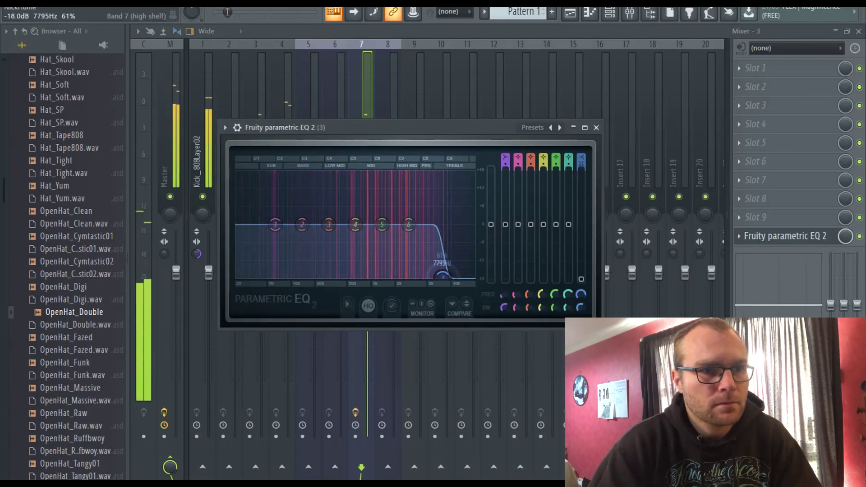
- Lower EQ band 5 slightly, try a boost on band 2, return it to flat and stop playback
left_click_drag(302, 224, 305, 217)
left_click_drag(382, 225, 387, 231)
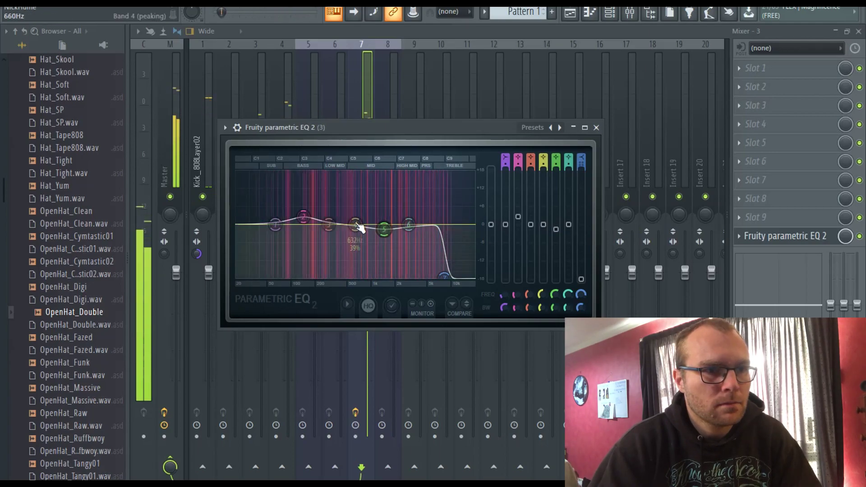
mouse_move(304, 217)
left_mouse_down()
mouse_move(303, 238)
mouse_move(305, 221)
left_mouse_up()
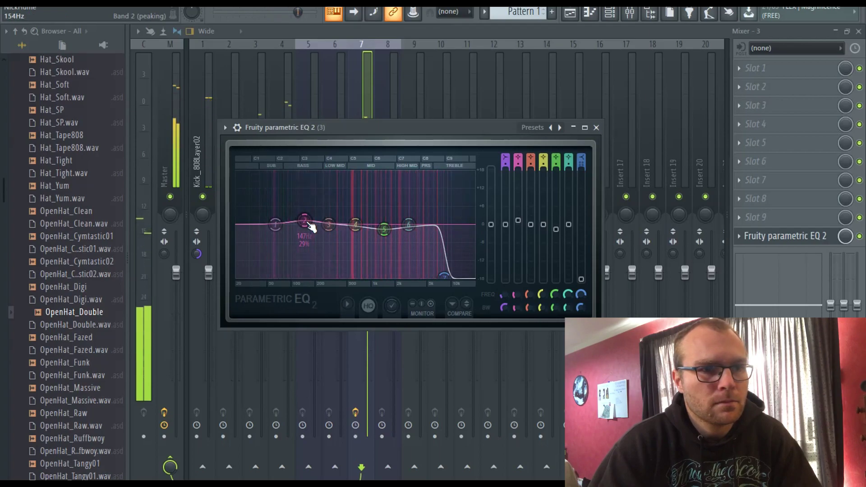
left_click_drag(305, 220, 305, 225)
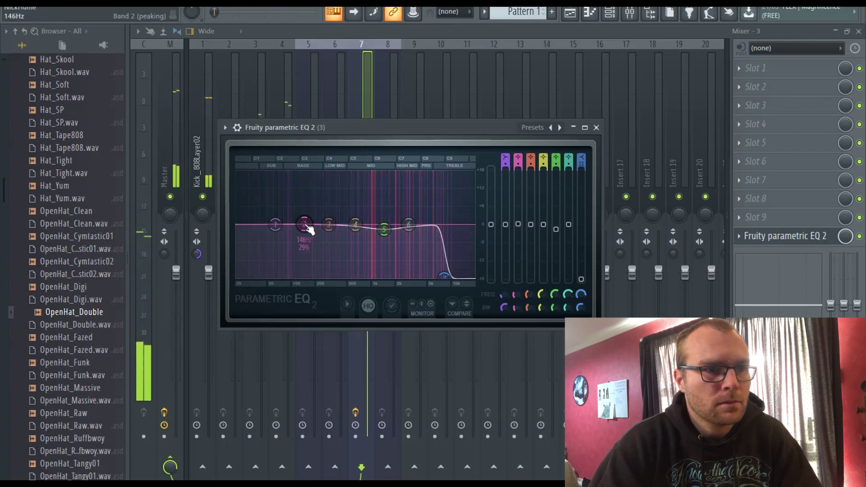
key("space")
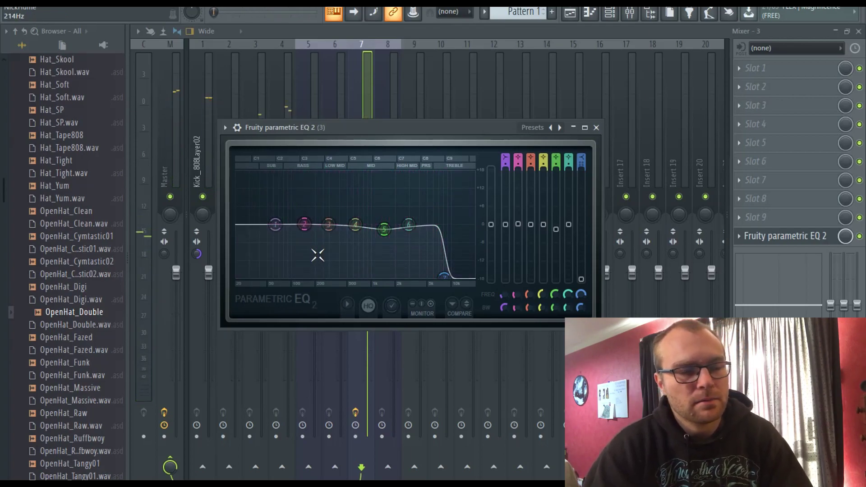
- Change the filter type of EQ band 1 and pull bands 1 and 2 down to cut the low end during playback
right_click(276, 224)
mouse_move(296, 267)
left_click(335, 268)
left_click_drag(275, 224, 316, 276)
key("space")
left_click_drag(305, 225, 278, 277)
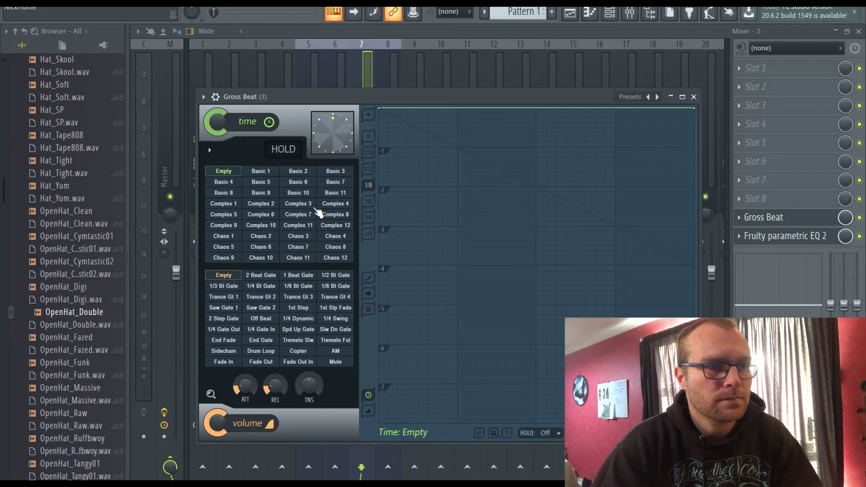
- Try the Basic 4 and Basic 9 time presets in Gross Beat, flattening the end of the Basic 9 envelope
left_click(224, 182)
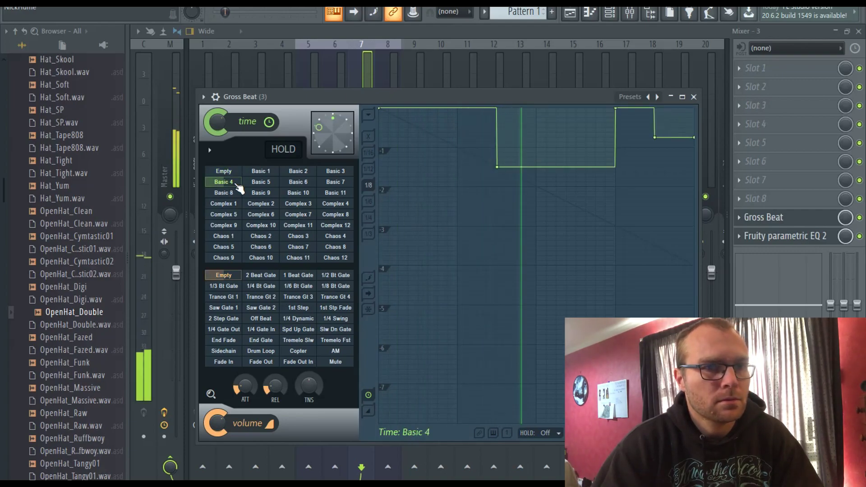
left_click(260, 196)
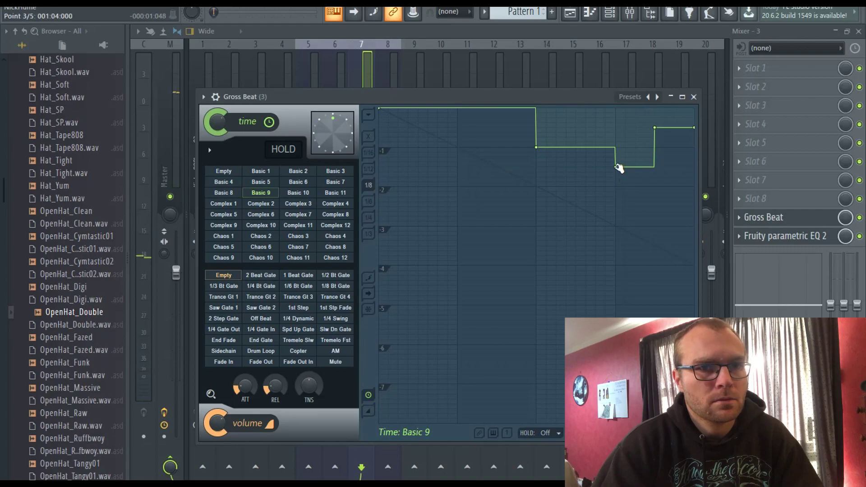
left_click_drag(659, 130, 616, 108)
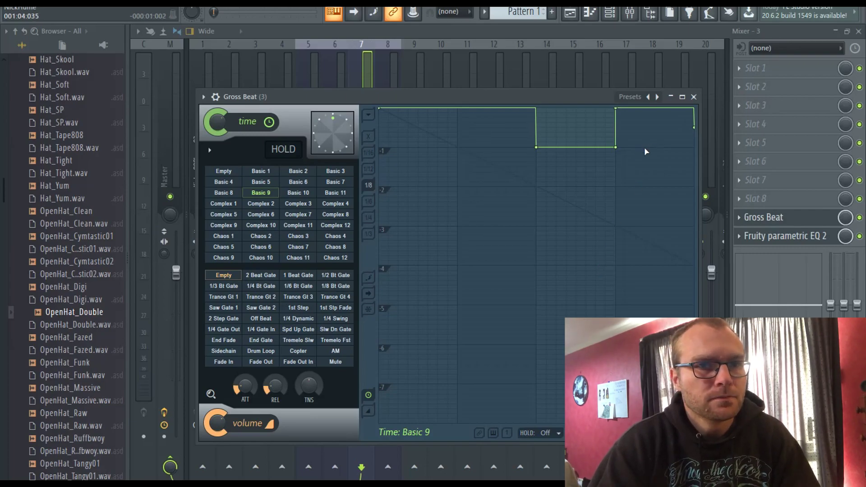
- Browse the Basic 1, 5, 4 and 6 time presets, then apply Basic 2 and play the pattern
left_click(266, 173)
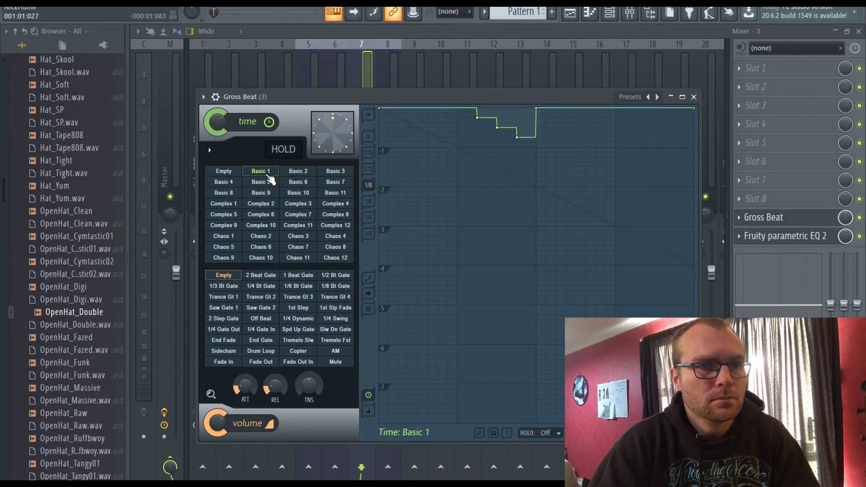
left_click(261, 183)
left_click(235, 182)
left_click(297, 183)
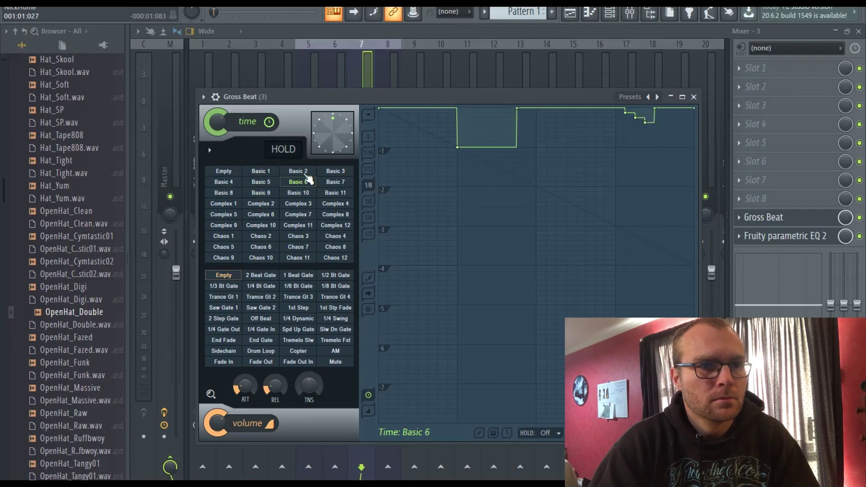
left_click(305, 174)
key("space")
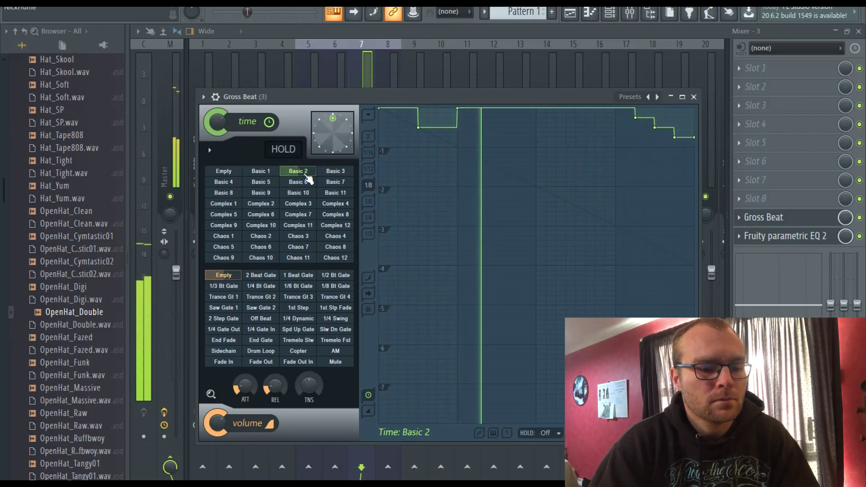
- Raise the stepped points at the end of the Basic 2 time envelope to the baseline and play the result
key("space")
mouse_move(635, 117)
left_mouse_down()
mouse_move(636, 108)
mouse_move(655, 117)
mouse_move(658, 104)
left_mouse_up()
left_click_drag(675, 137, 672, 77)
key("space")
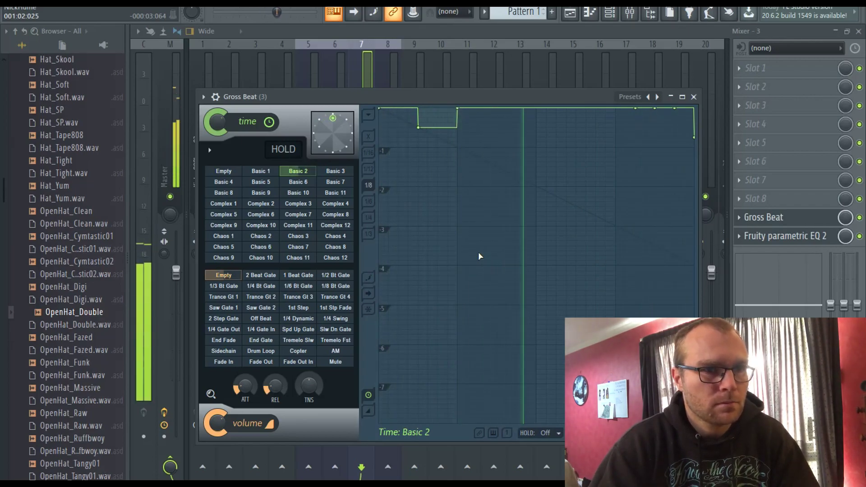
key("space")
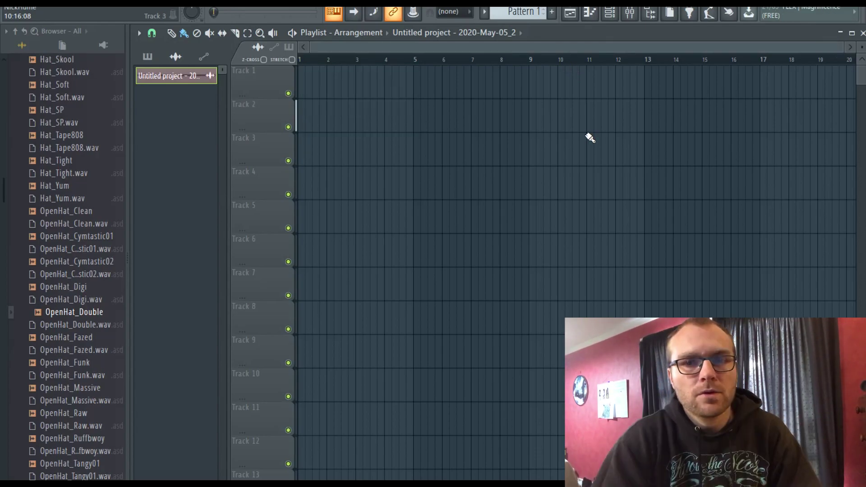
- Show the playlist and split Pattern 1 by channel
left_click(631, 15)
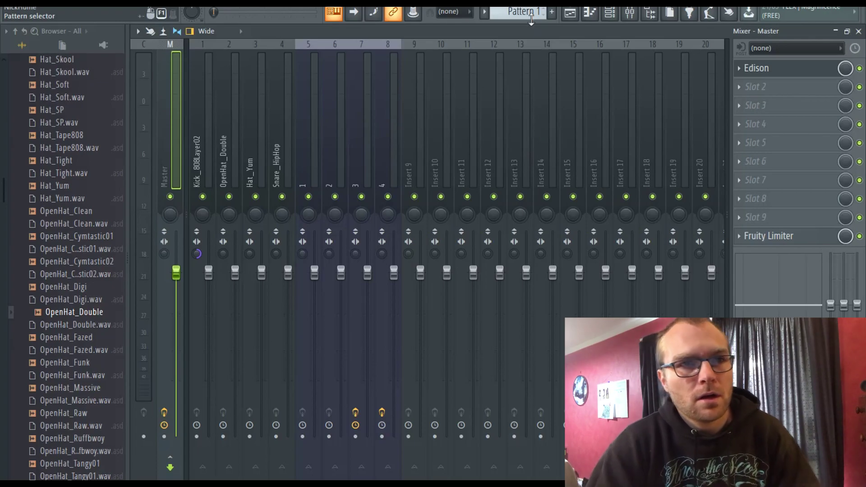
left_click(575, 18)
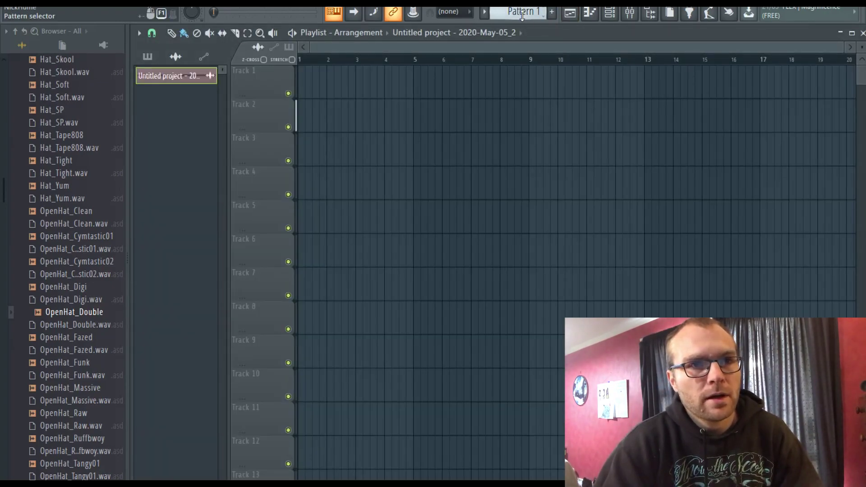
left_click(522, 14)
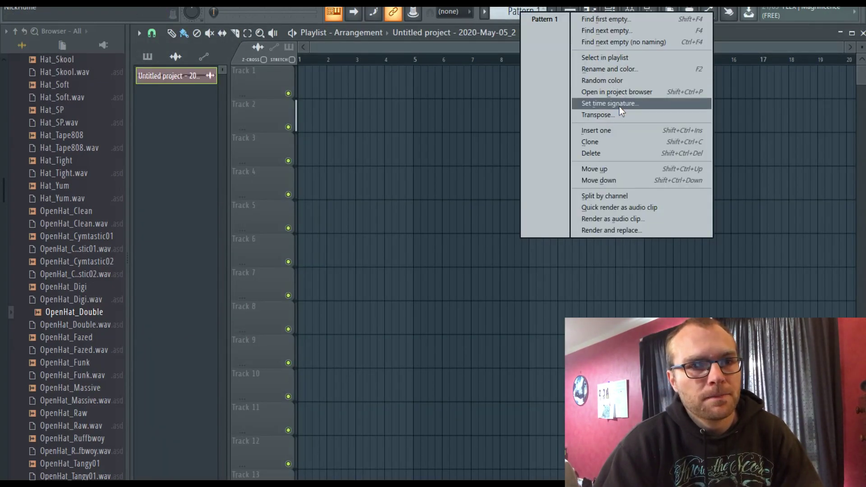
left_click(626, 197)
left_click(590, 13)
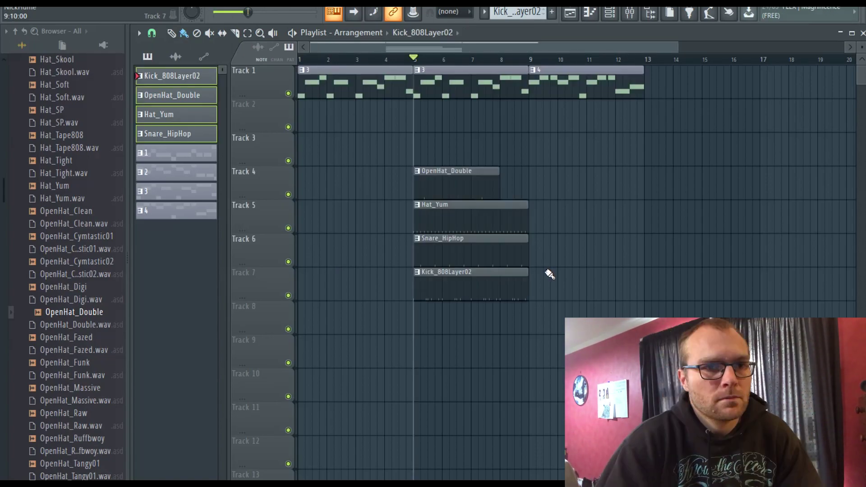
- Play the arrangement, then select the four drum clips starting at bar 5 and duplicate them directly after
key("space")
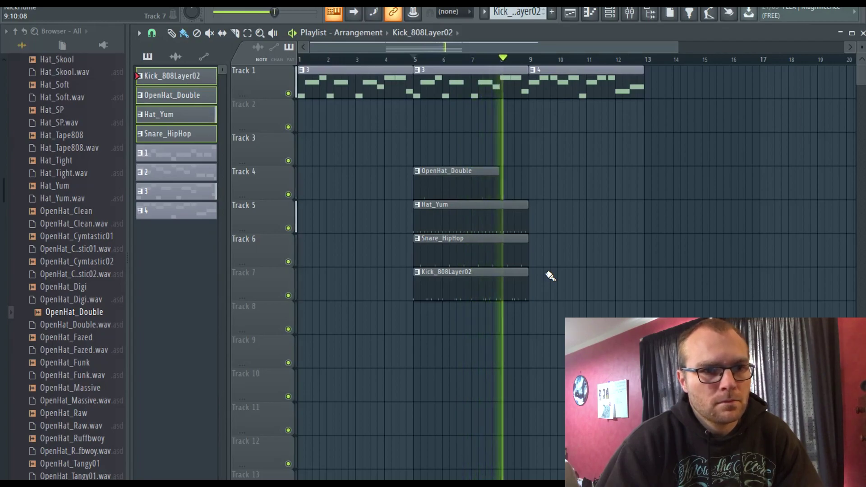
left_click_drag(558, 333, 426, 174)
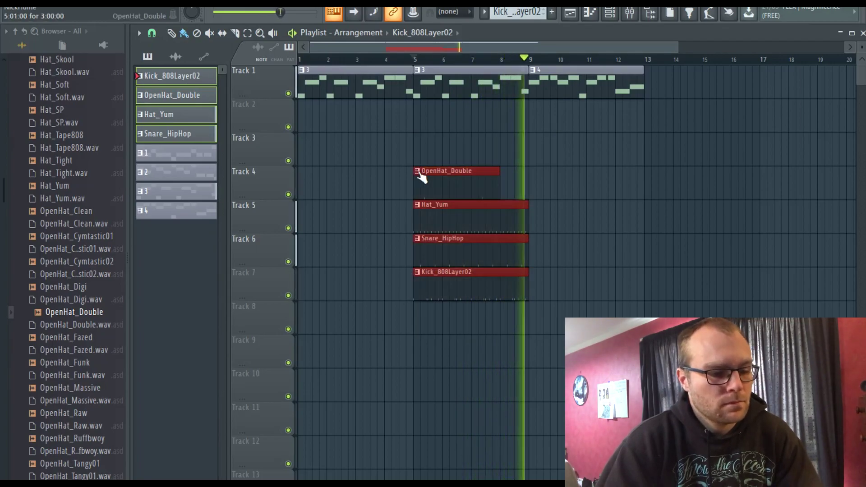
key("ctrl+b")
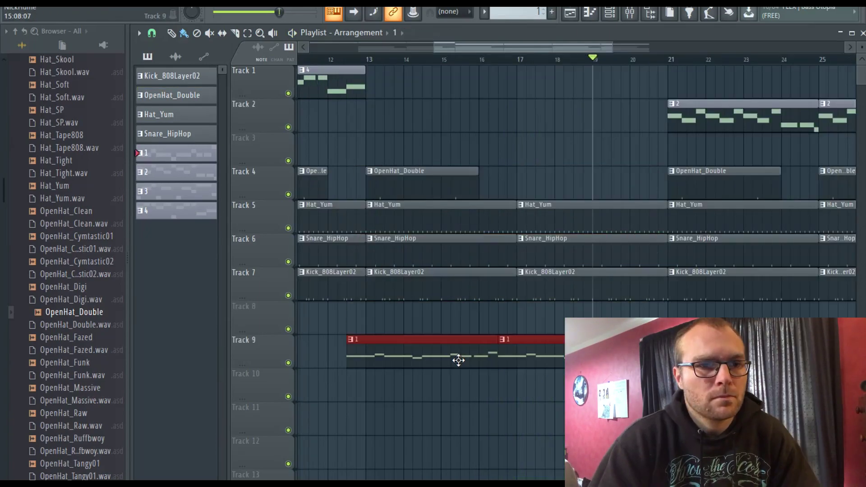
- Move the pattern 2 clips to bar 13 and the pattern 1 clips to bar 21 on Track 2, then play from bar 12
left_click_drag(458, 361, 476, 360)
left_click_drag(830, 142, 472, 120)
left_click_drag(451, 354, 752, 97)
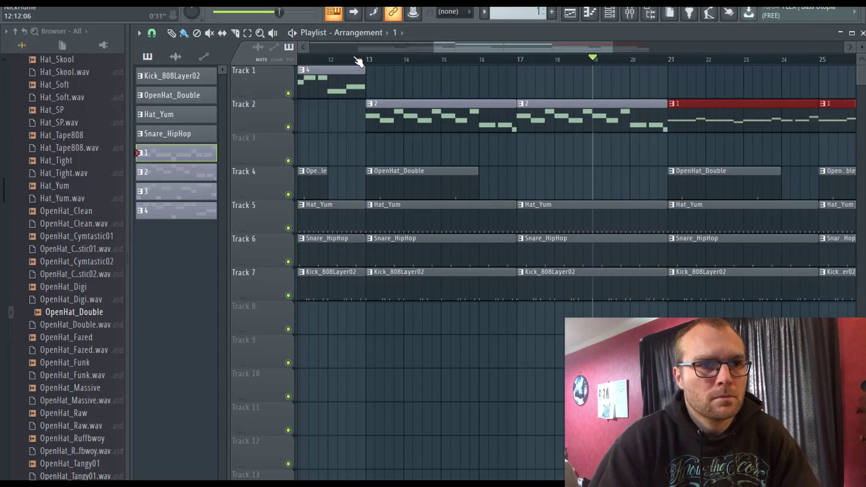
left_click(330, 59)
key("space")
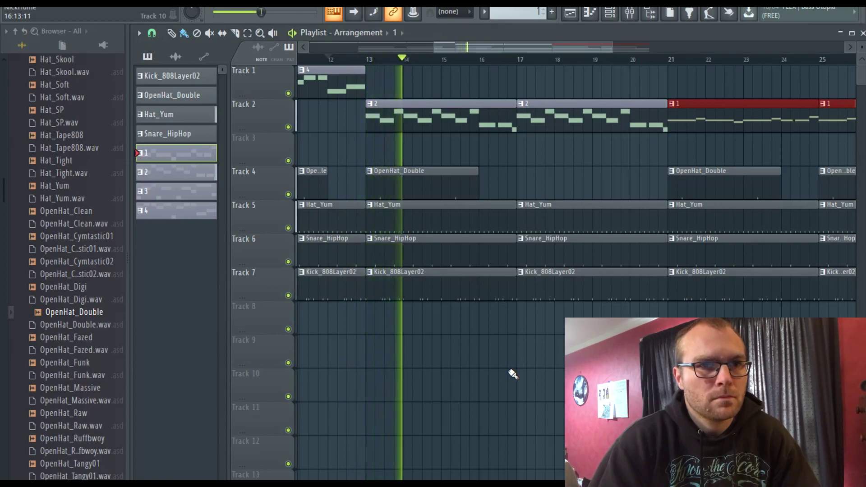
left_click(610, 13)
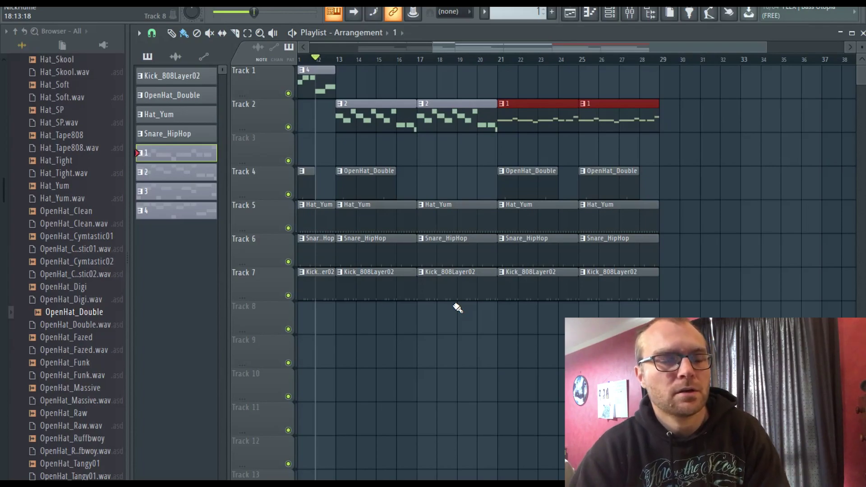
- Select every clip in the playlist and duplicate the whole arrangement directly after itself, starting at bar 29
left_click_drag(537, 50, 530, 50)
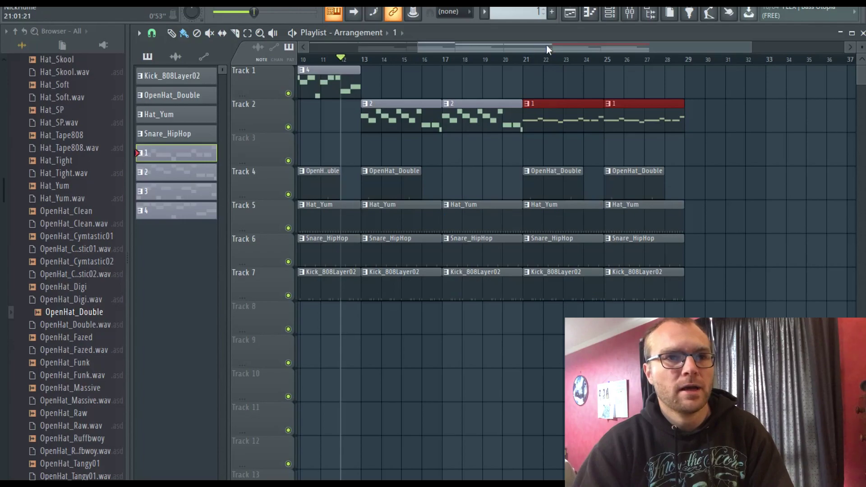
left_click_drag(548, 48, 463, 47)
scroll(486, 303, "down", 1)
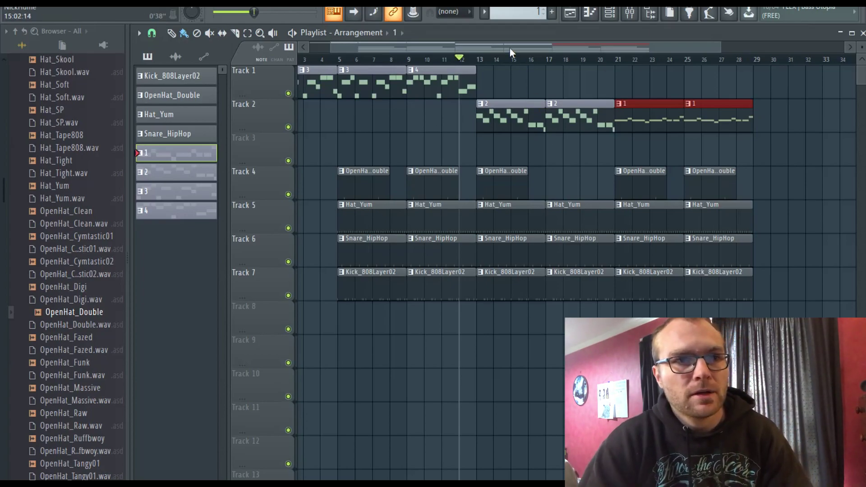
left_click_drag(458, 47, 437, 48)
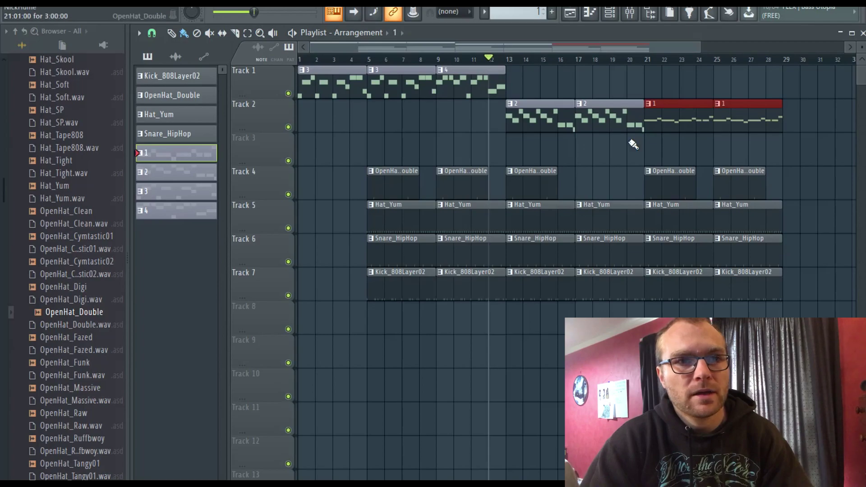
key("ctrl+a")
key("ctrl+b")
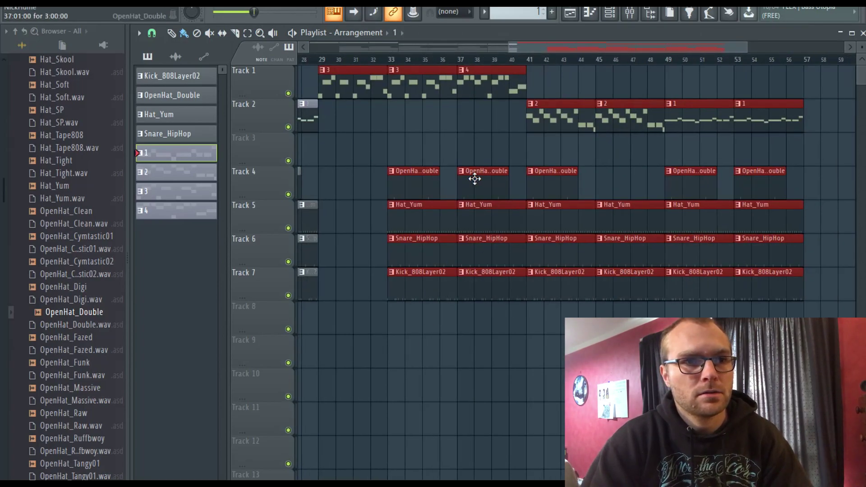
scroll(475, 179, "down", 4, "ctrl")
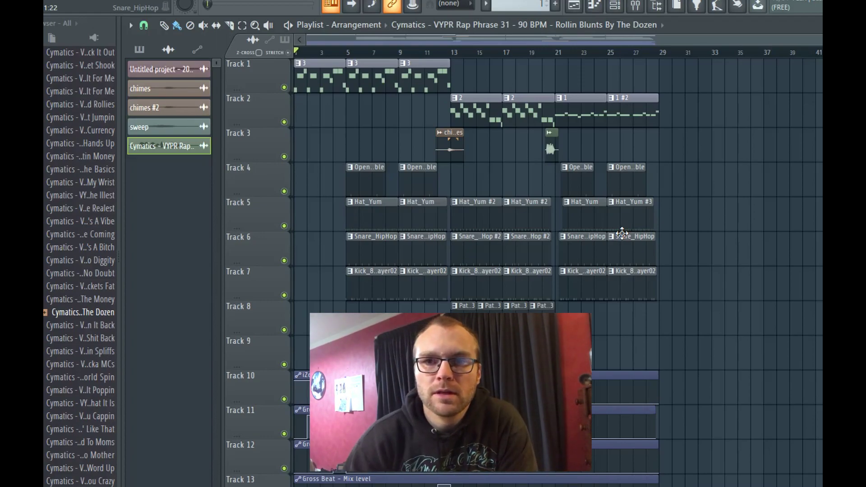
- Play the finished arrangement from bar 1
key("space")
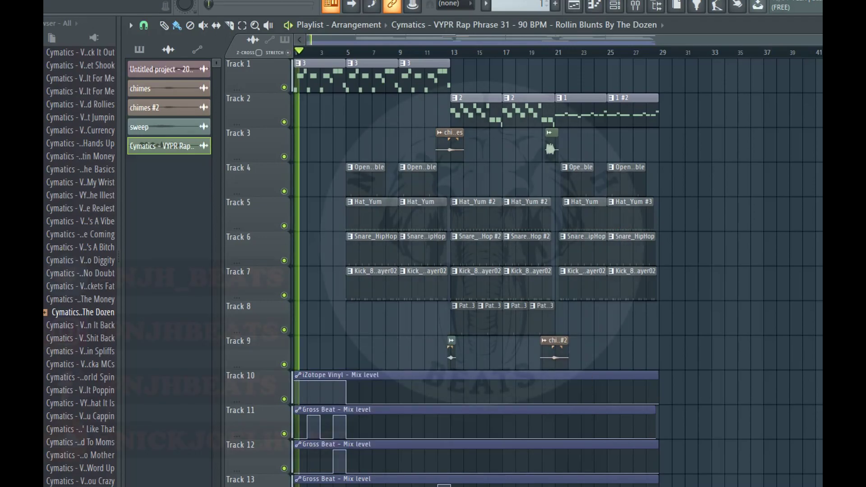